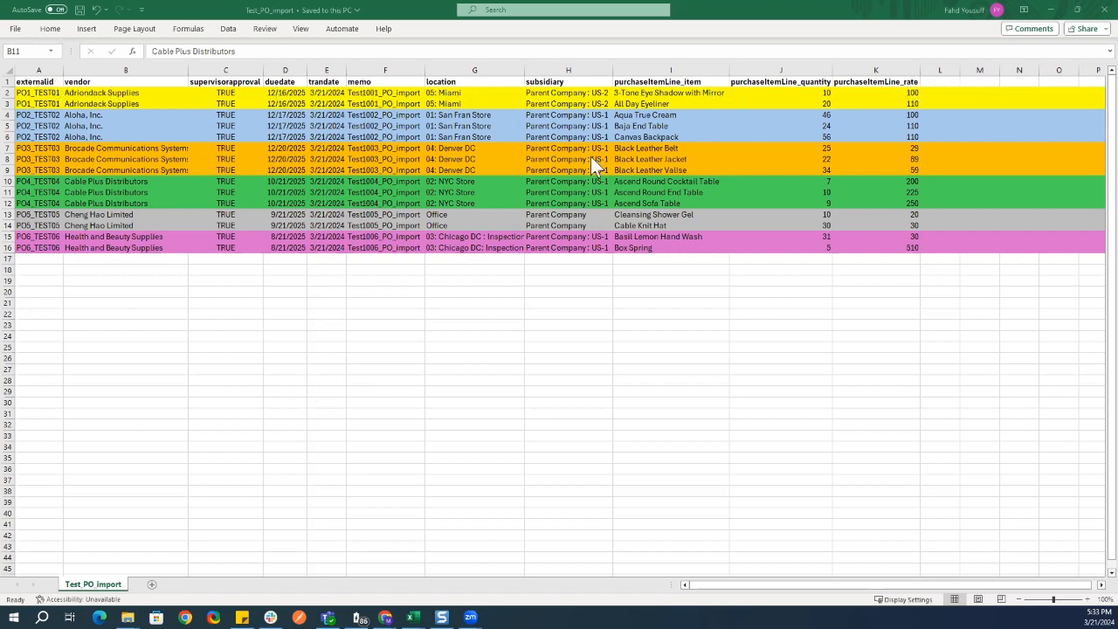
Review the purchase order sheet's columns, from externalid and vendor through item, quantity and rate, and the first order's ID
left_click(40, 72)
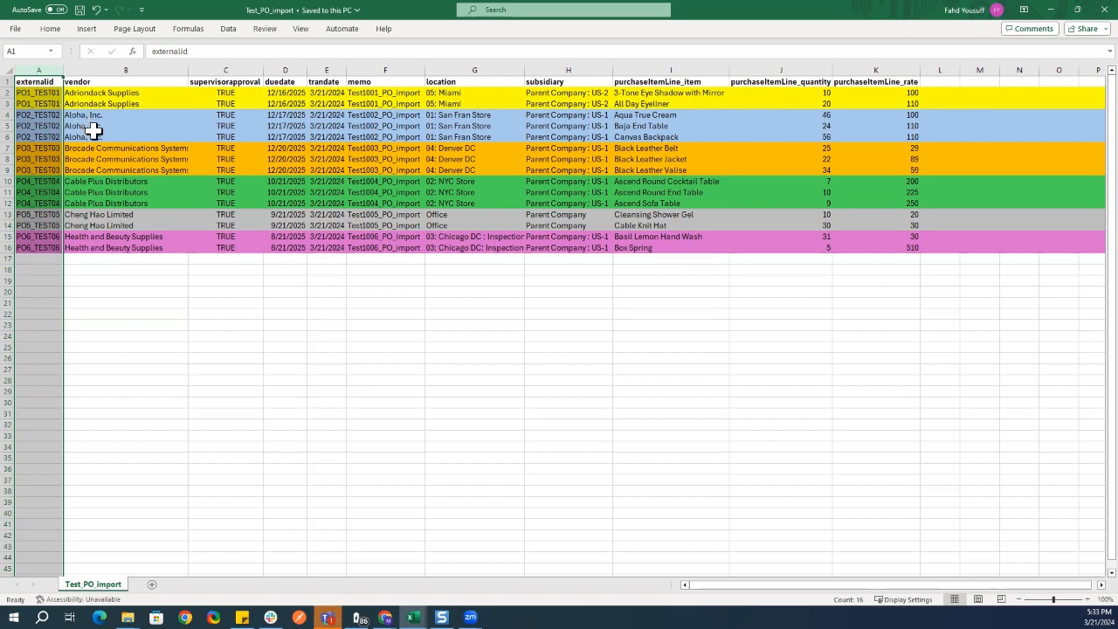
left_click(112, 70)
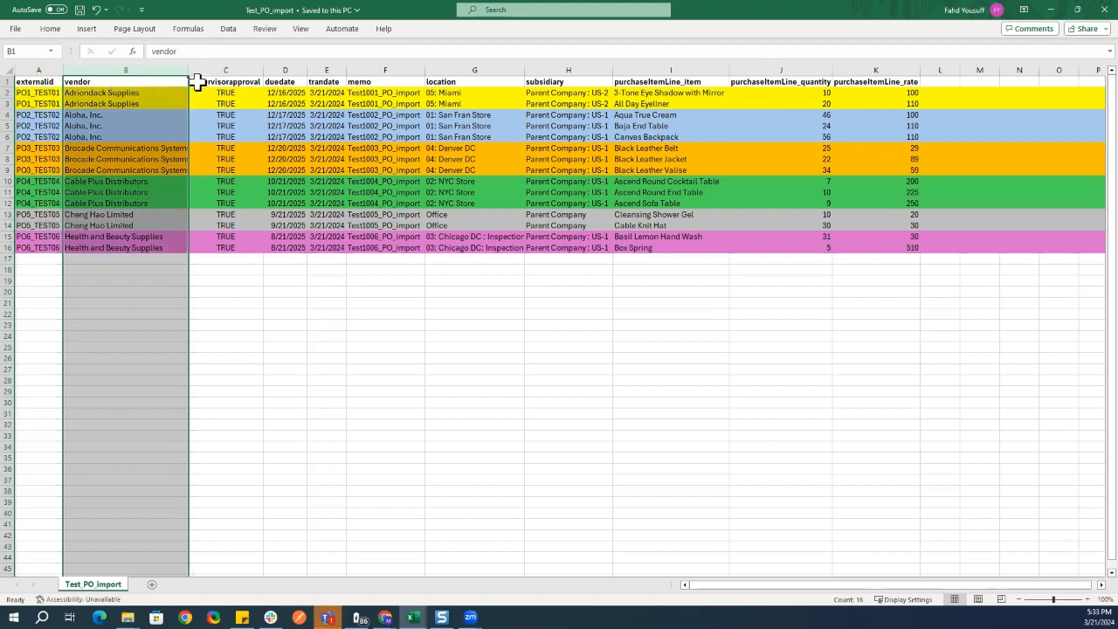
left_click(224, 68)
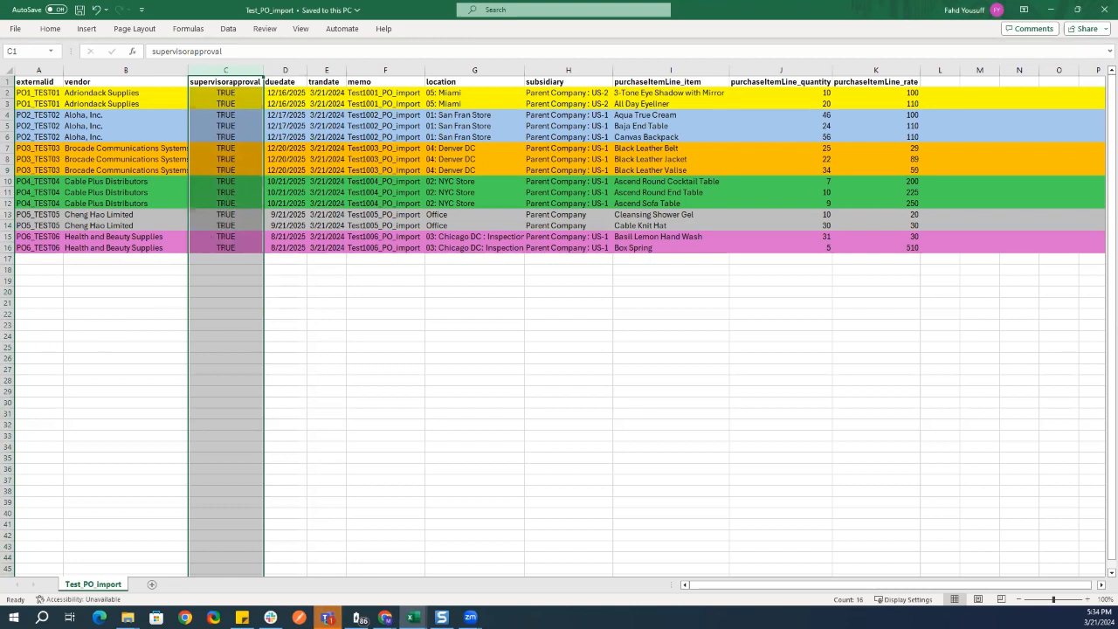
left_click(281, 67)
left_click(335, 67)
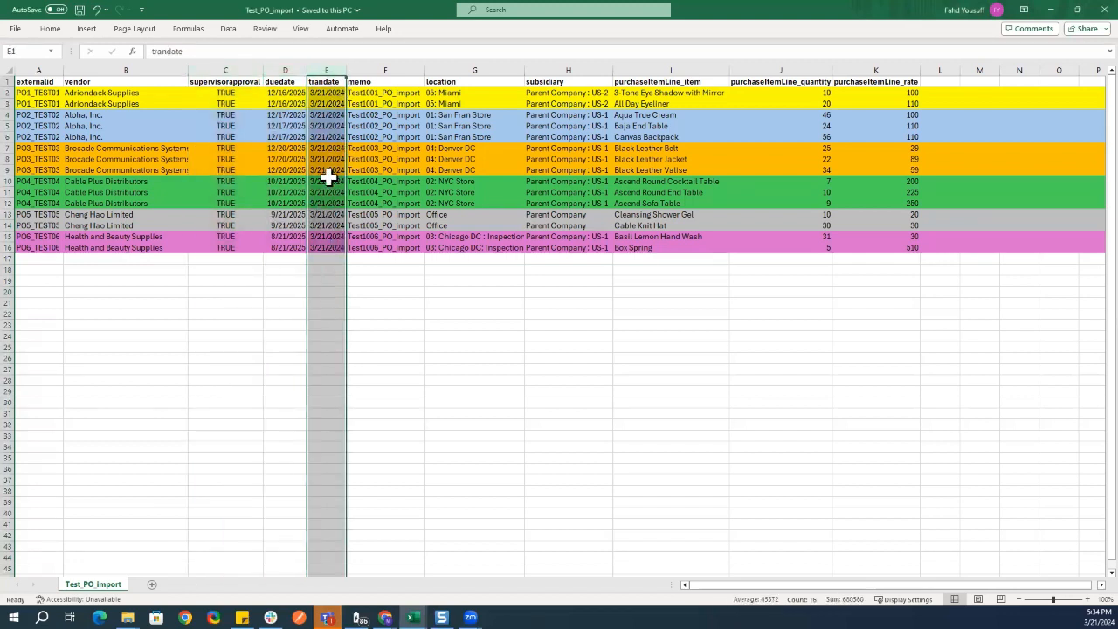
left_click(393, 70)
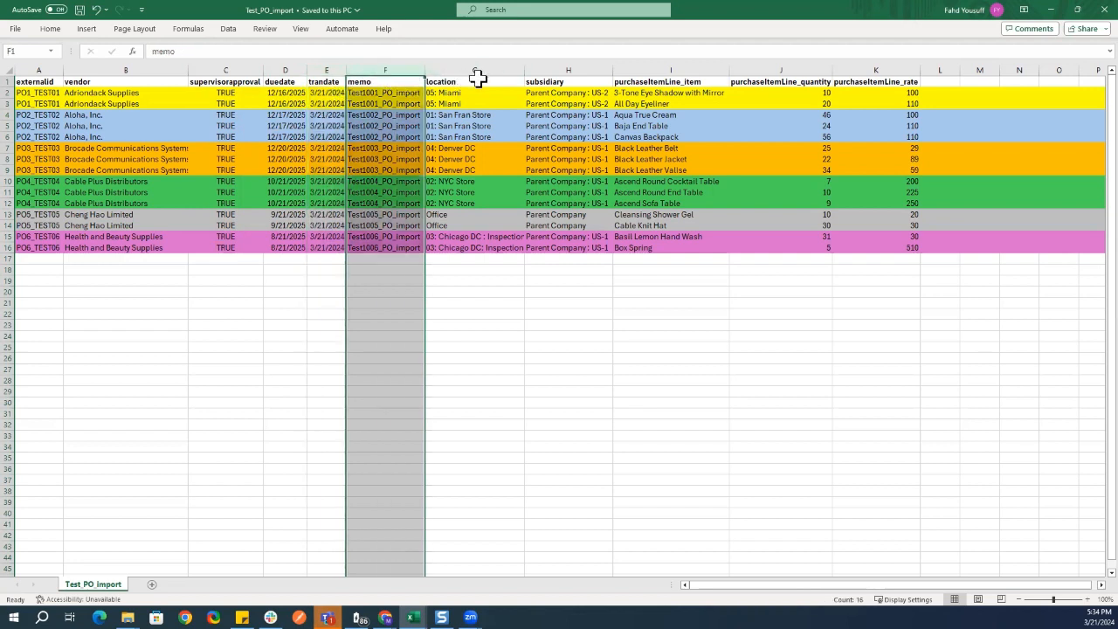
left_click(470, 69)
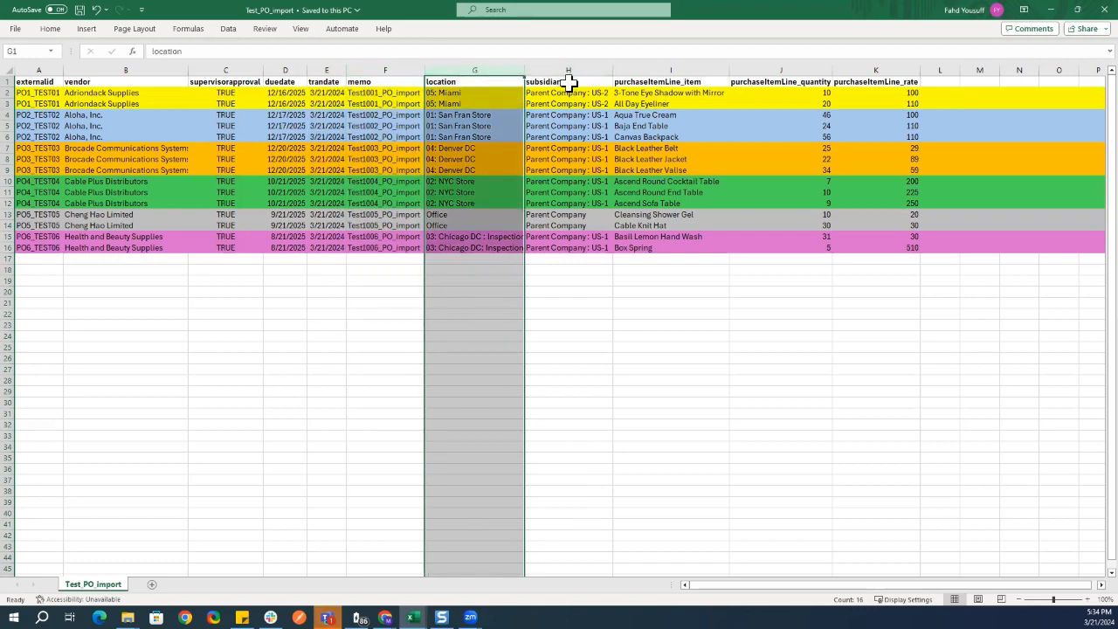
left_click(656, 70)
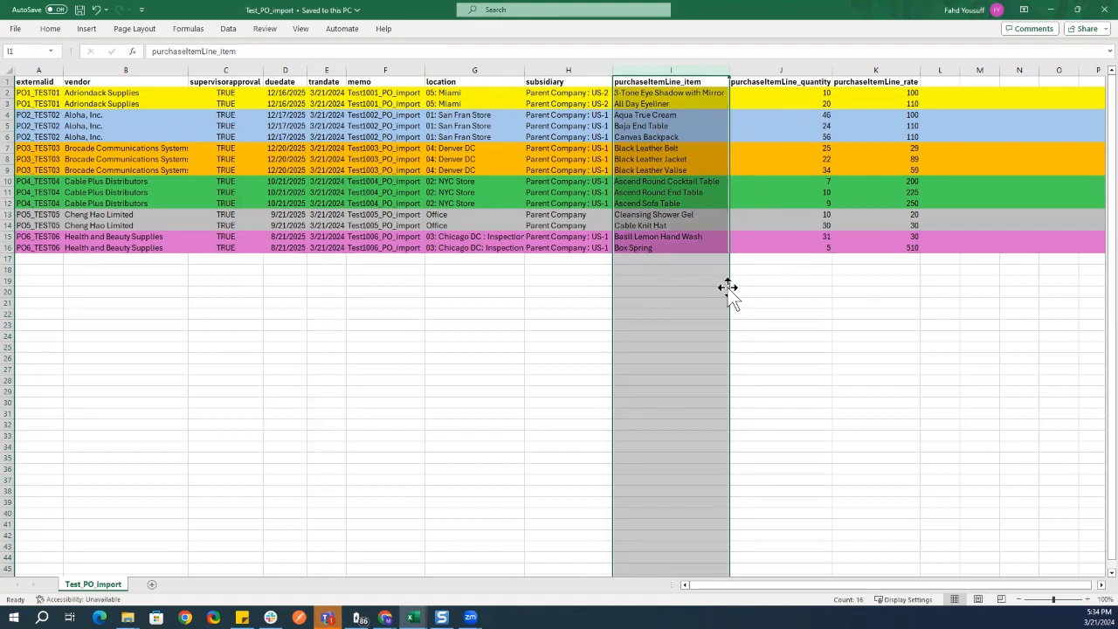
left_click(807, 69)
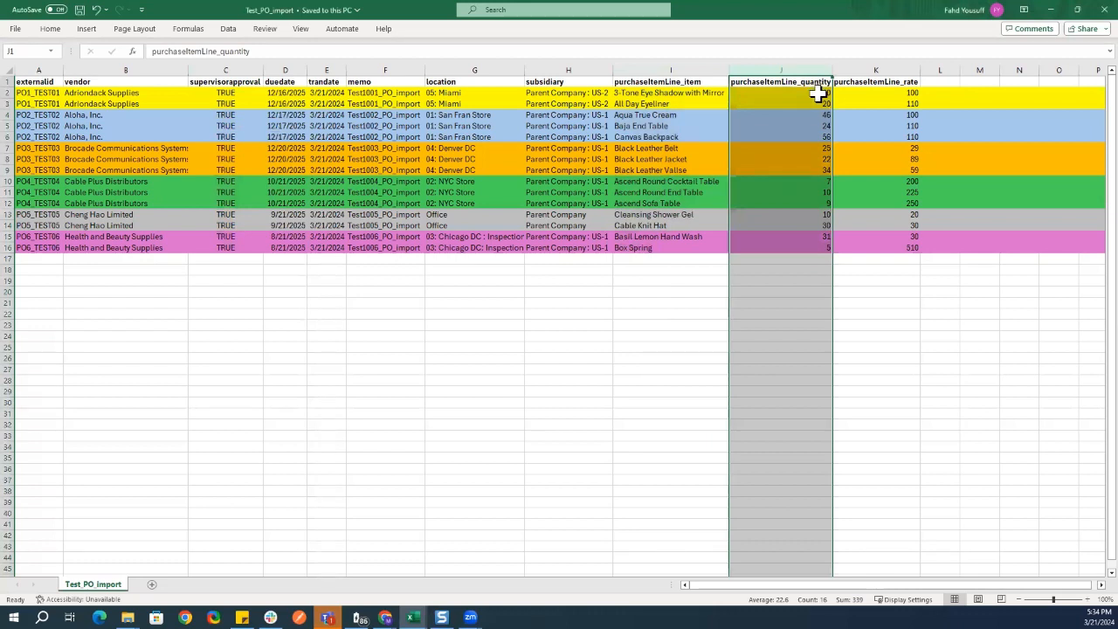
left_click(892, 93)
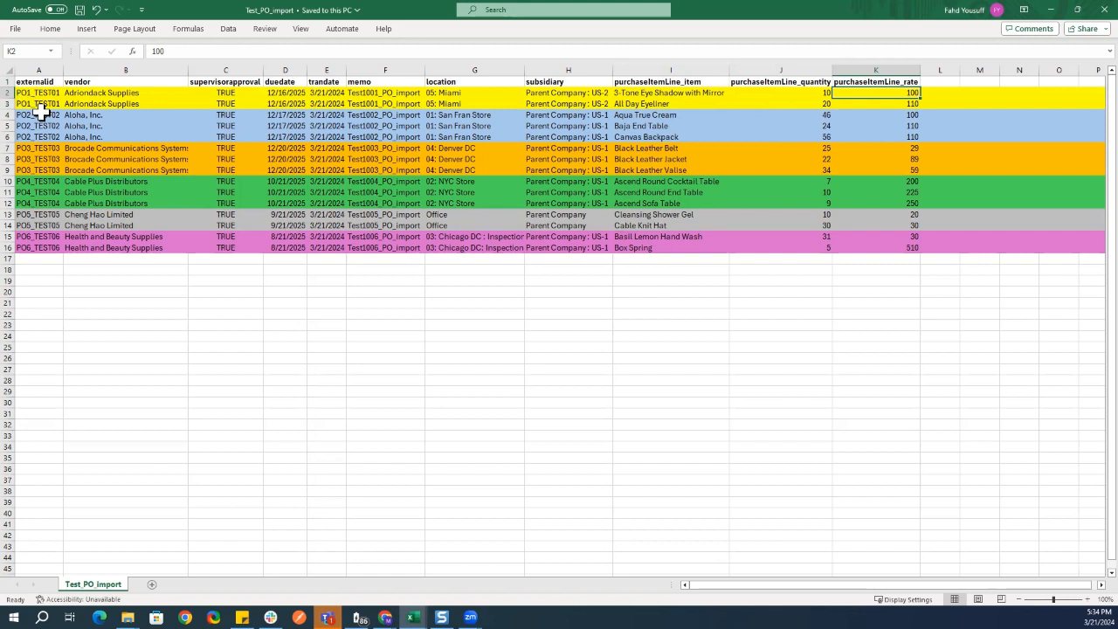
left_click(38, 94)
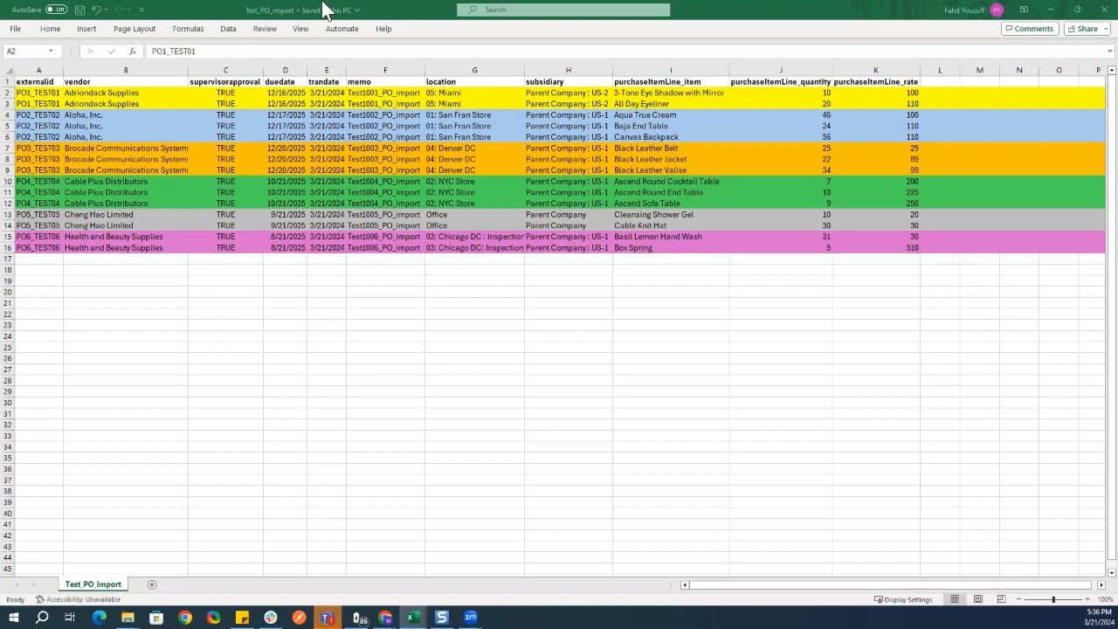
Delete the blank rows below the data from row 17 down and save the Test_PO_import file
left_click(38, 260)
left_click(9, 259)
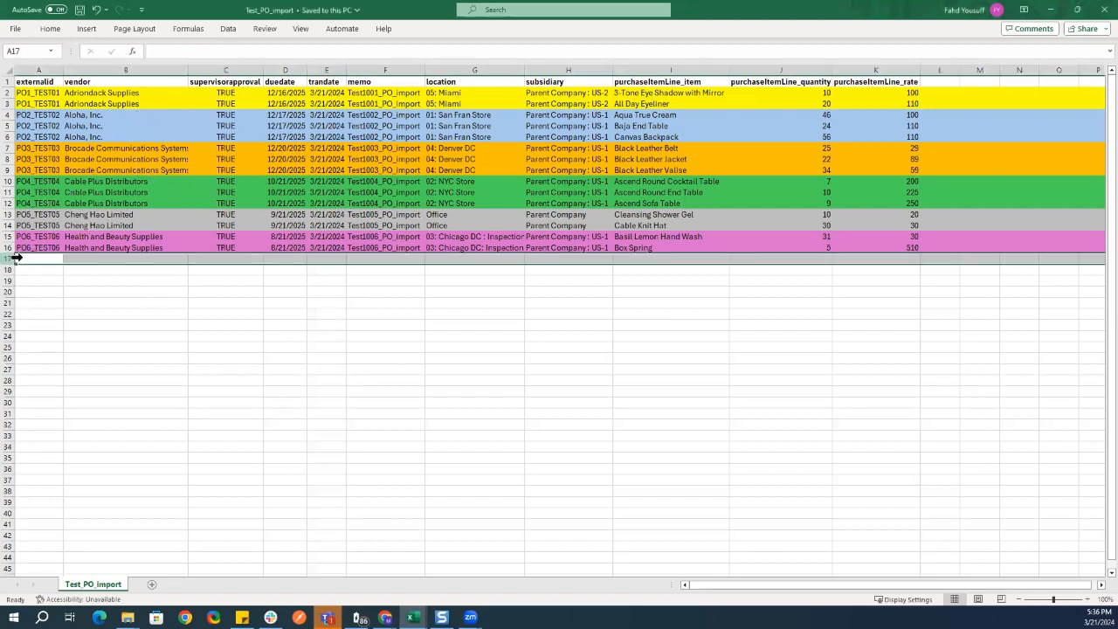
left_click(13, 567, "shift")
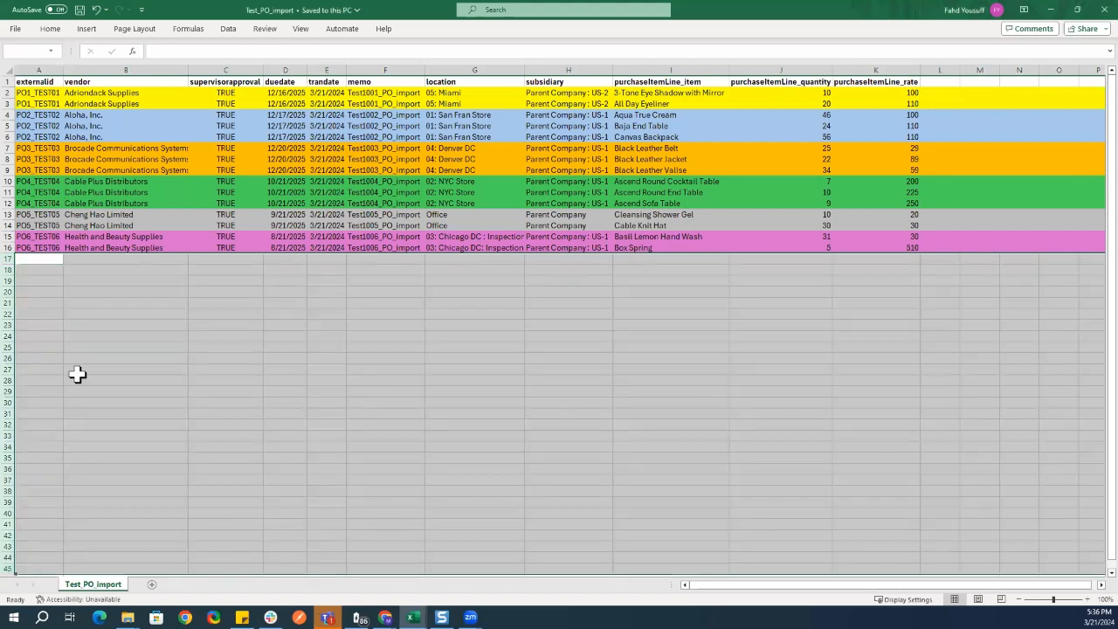
right_click(151, 358)
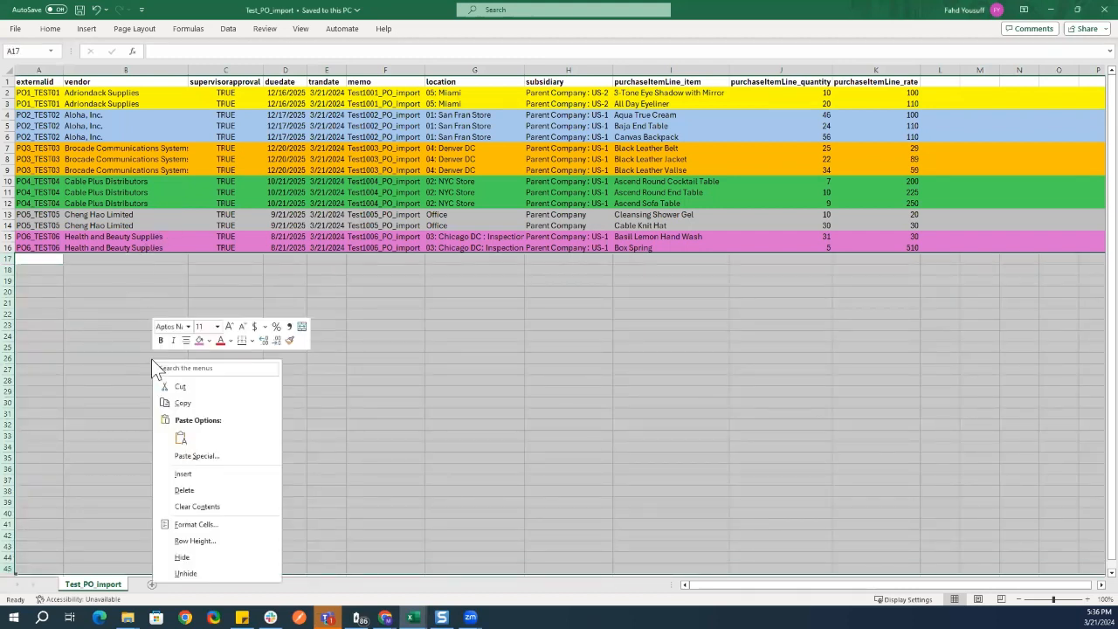
left_click(184, 491)
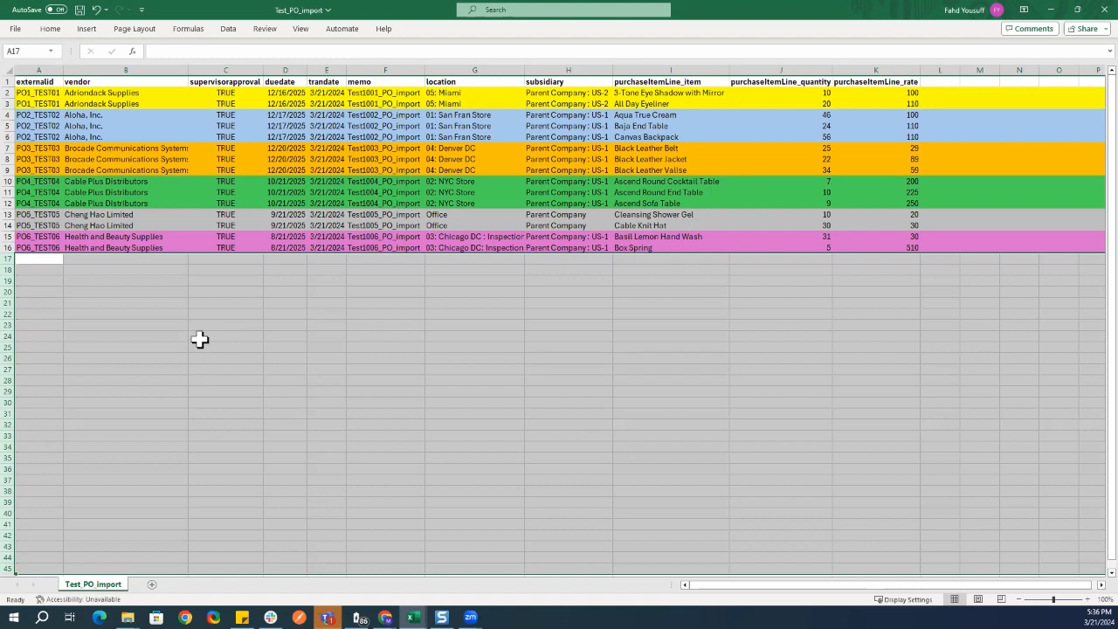
left_click(198, 185)
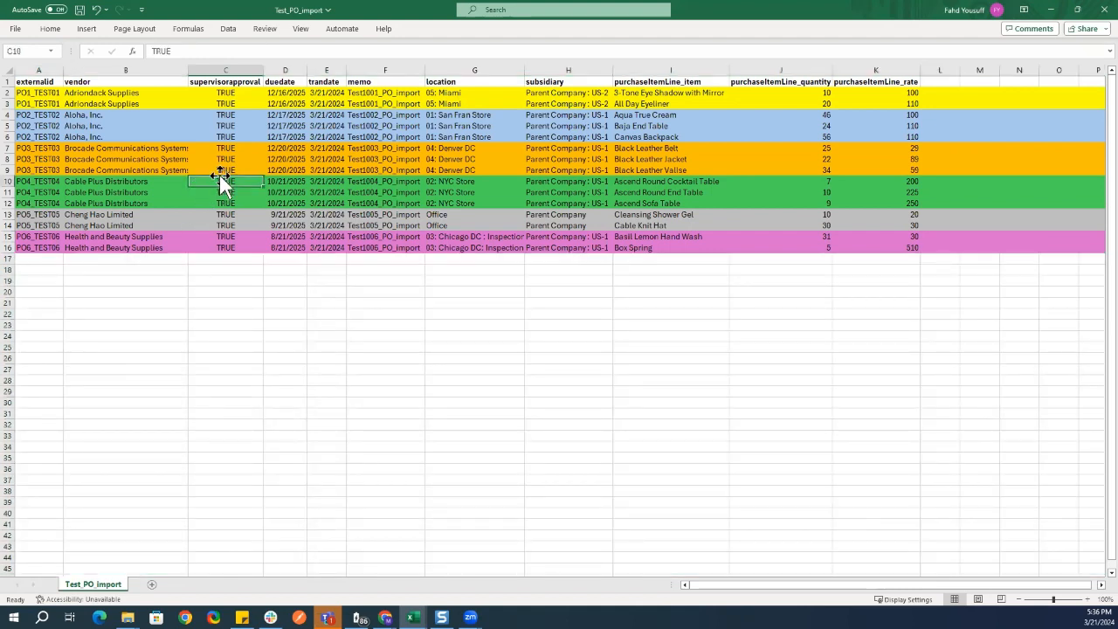
left_click(79, 10)
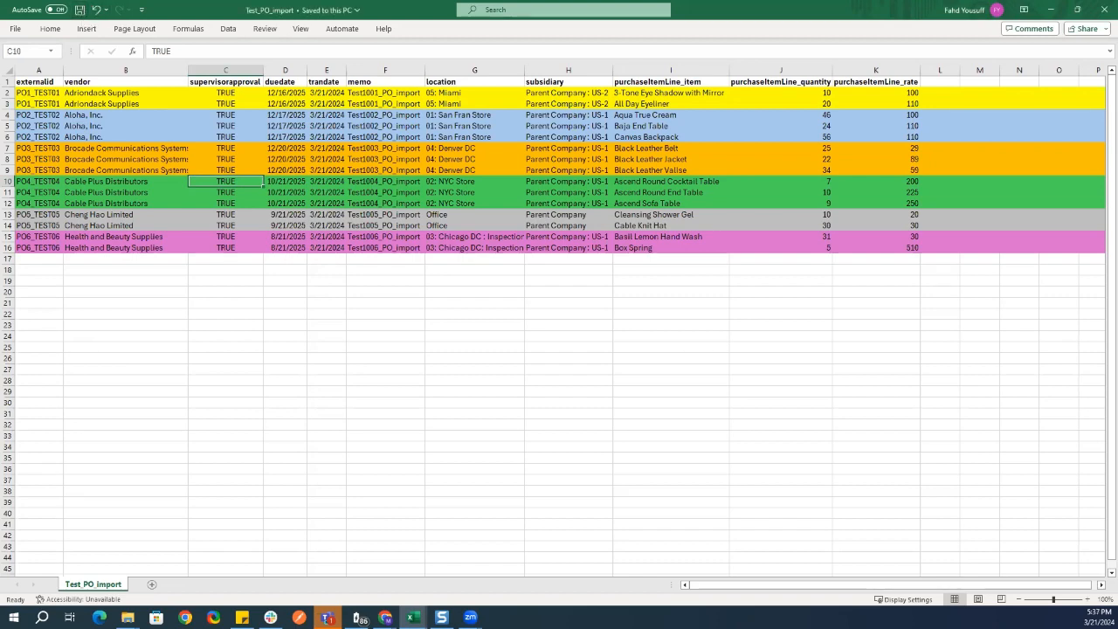
Switch to NetSuite in the browser and open the list of saved CSV imports
key("alt+Tab")
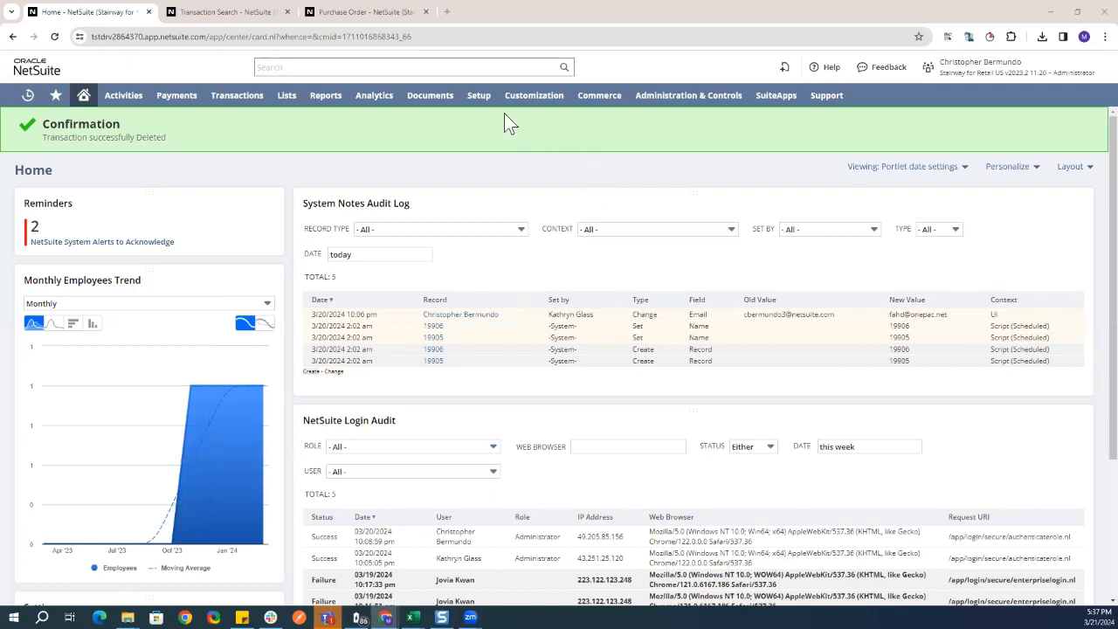
mouse_move(499, 110)
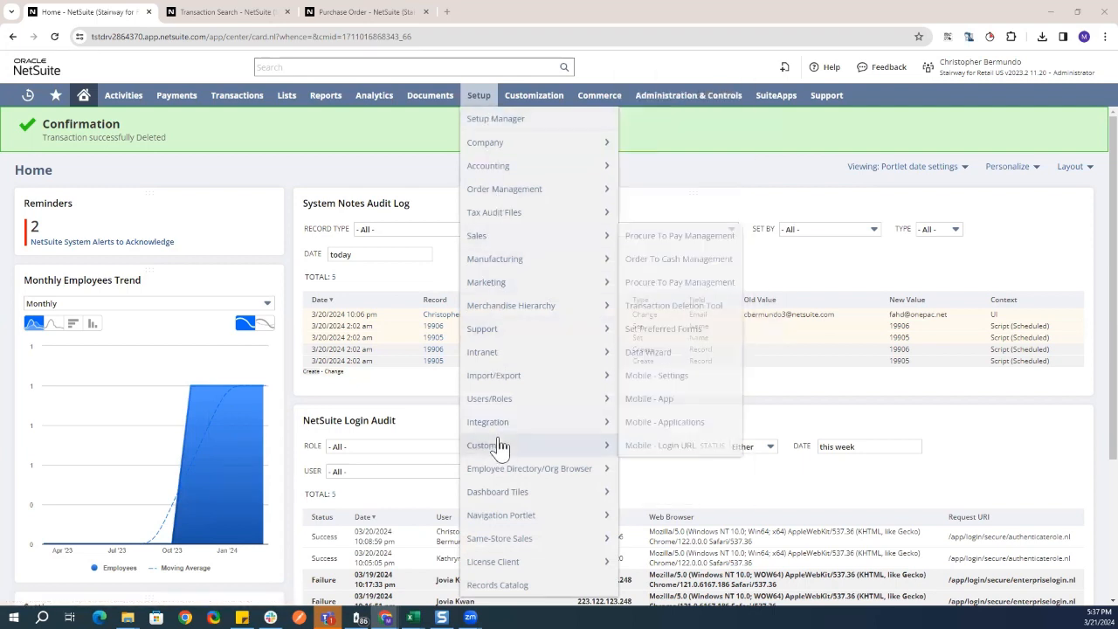
mouse_move(515, 377)
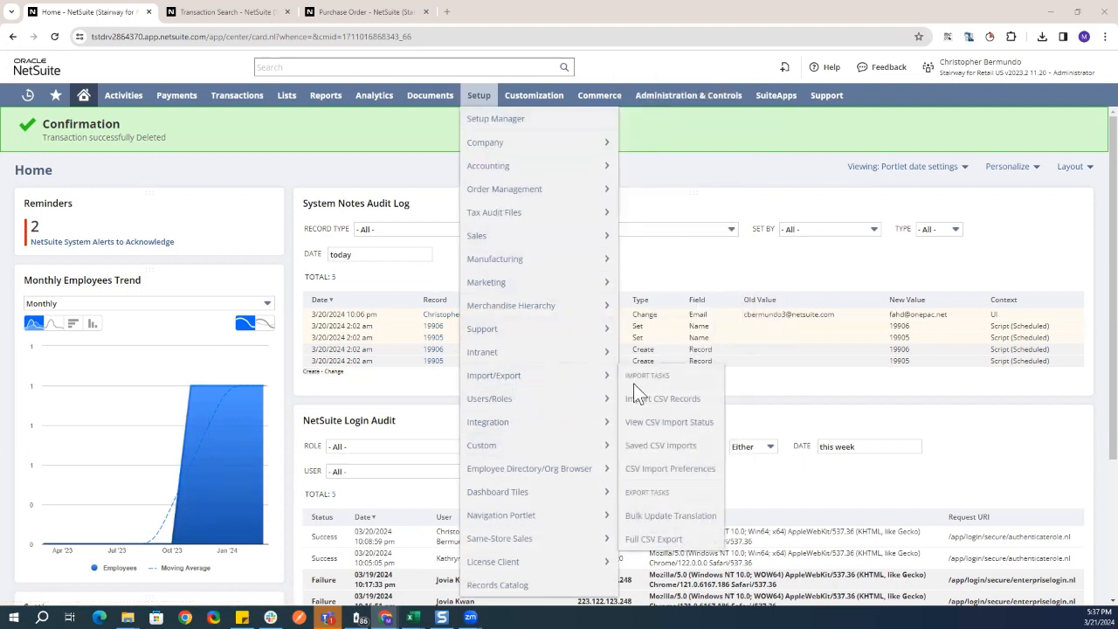
left_click(655, 450)
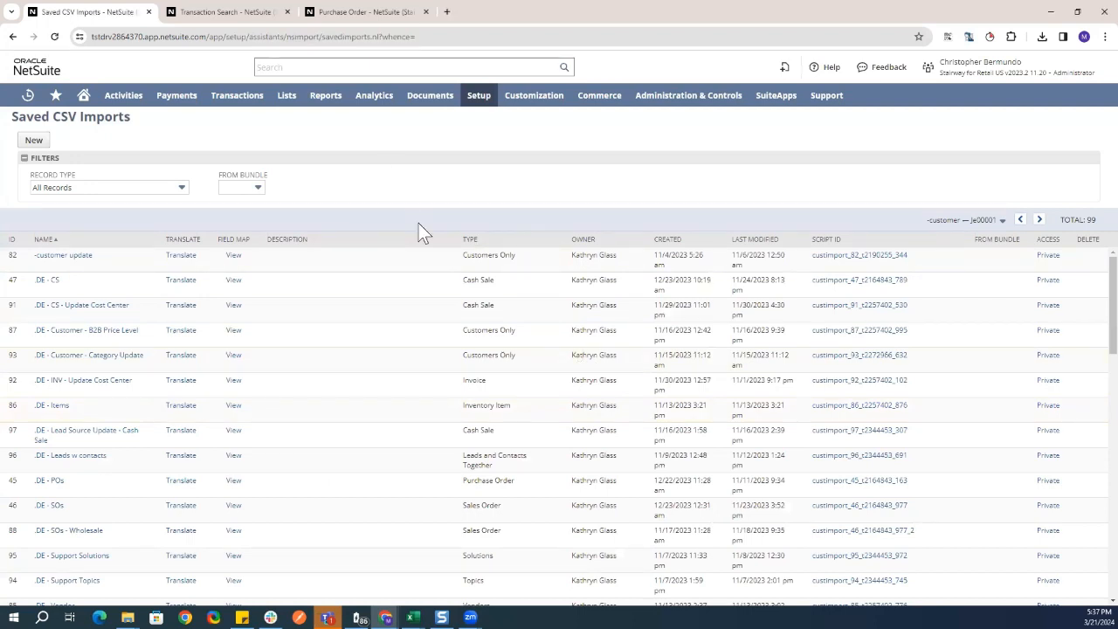
Find the saved Purchase Order import whose name ends in PO_import_testing on the page and open it
key("ctrl+f")
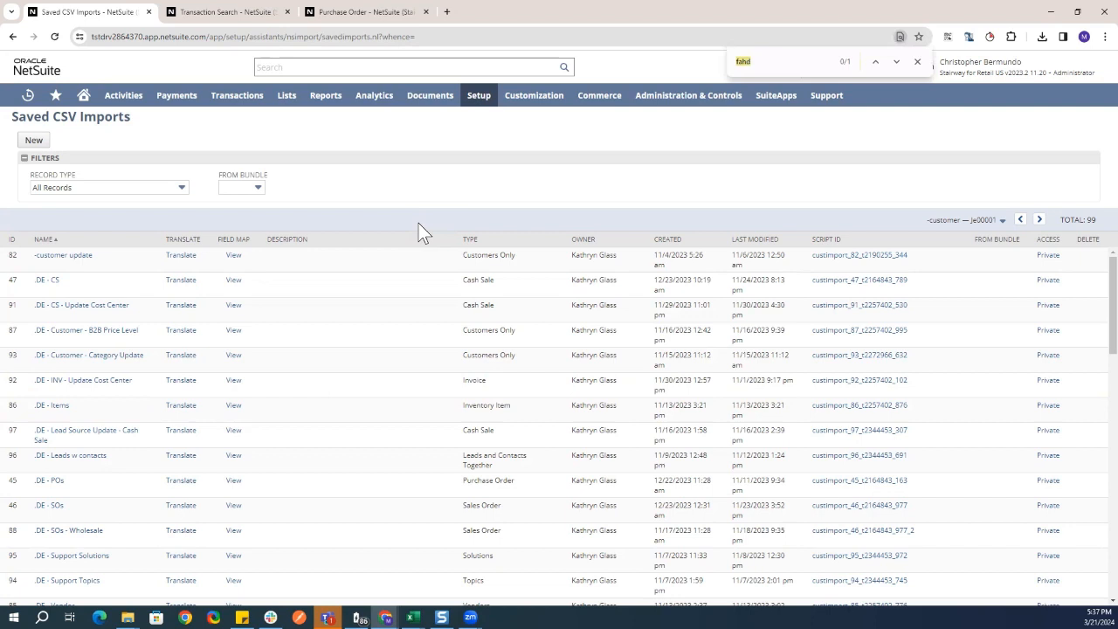
key("Return")
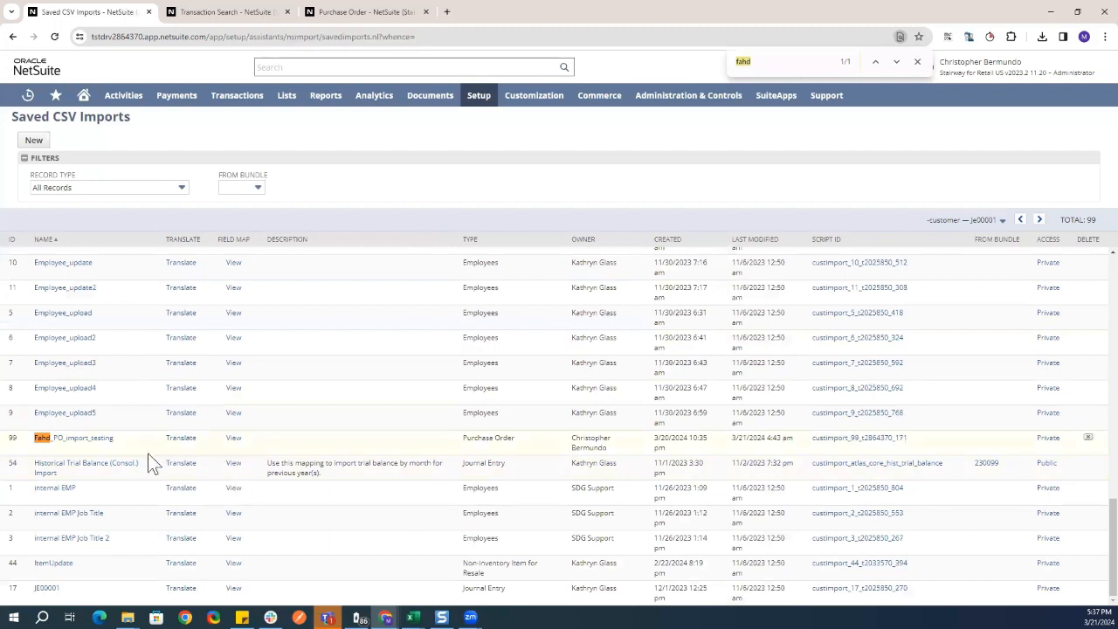
left_click(87, 448)
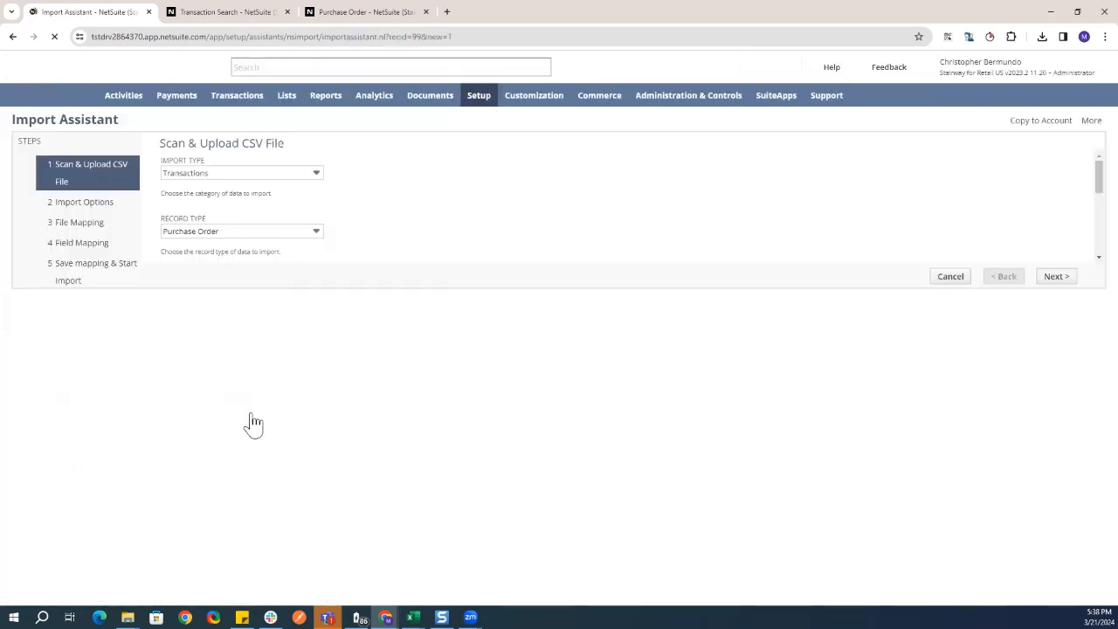
Set the import type to Transactions and the record type to Purchase Order
left_click(214, 175)
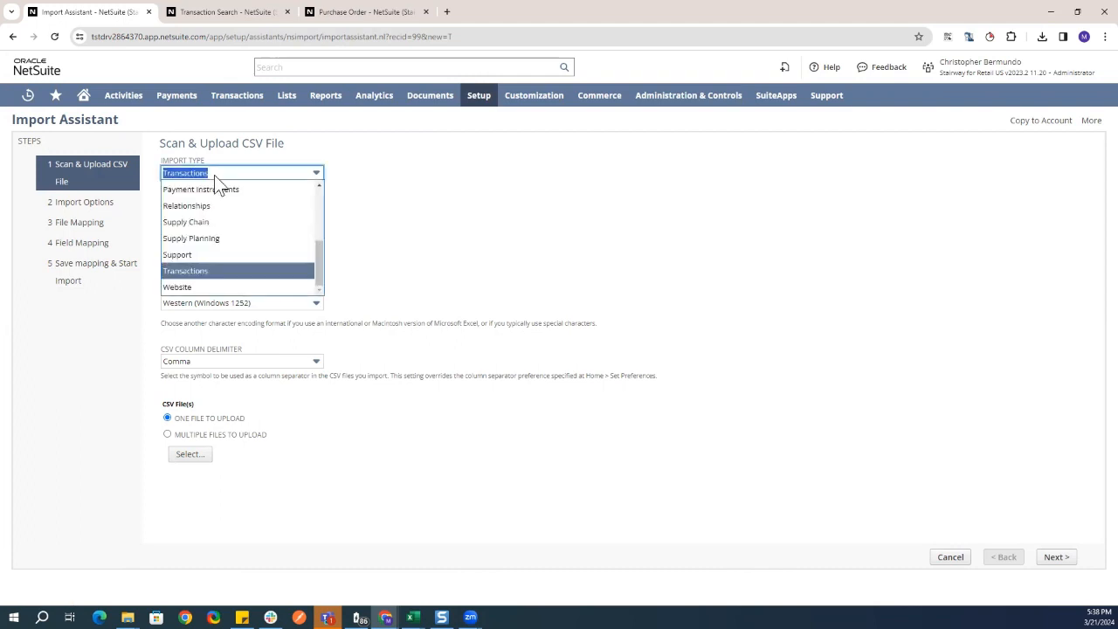
left_click(210, 271)
left_click(218, 231)
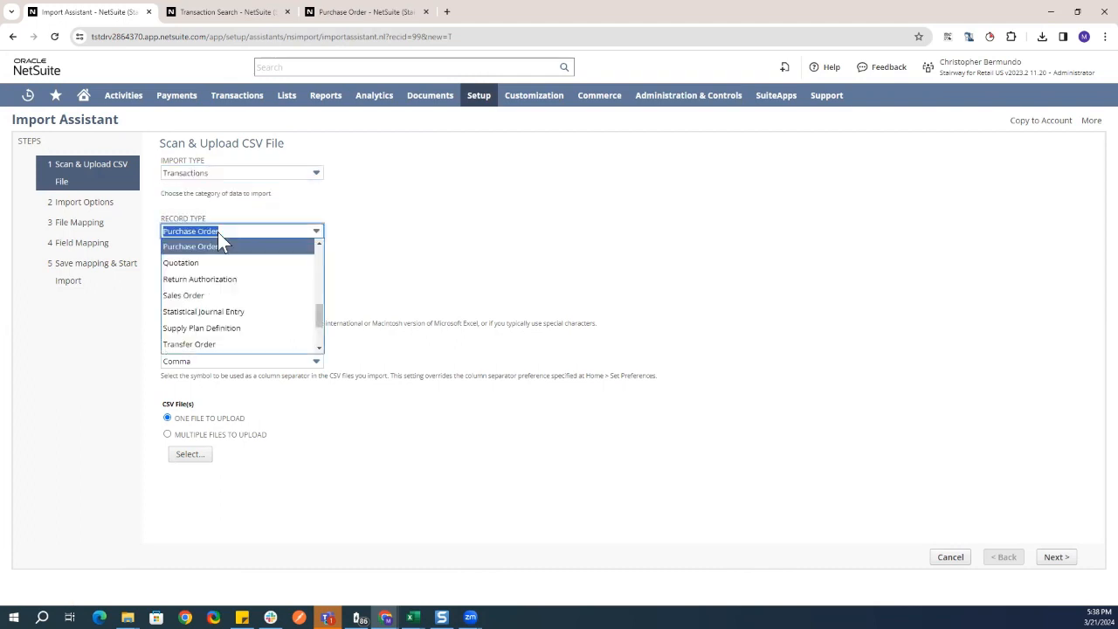
left_click(220, 246)
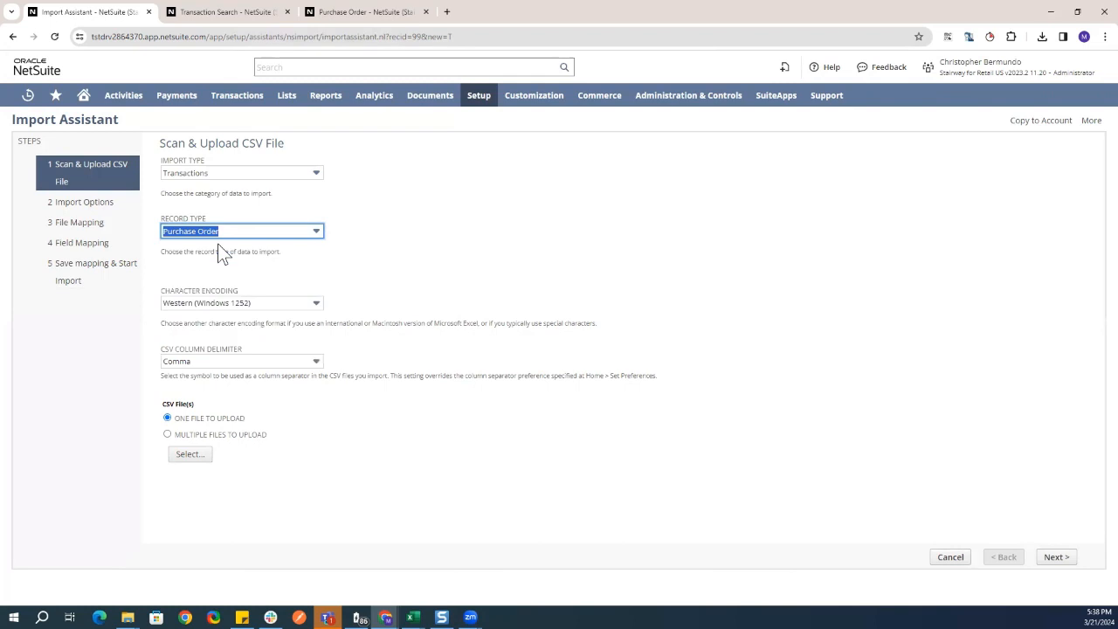
Choose Test_PO_import as the CSV file to upload and advance to field mapping, keeping data handling on Add
left_click(202, 456)
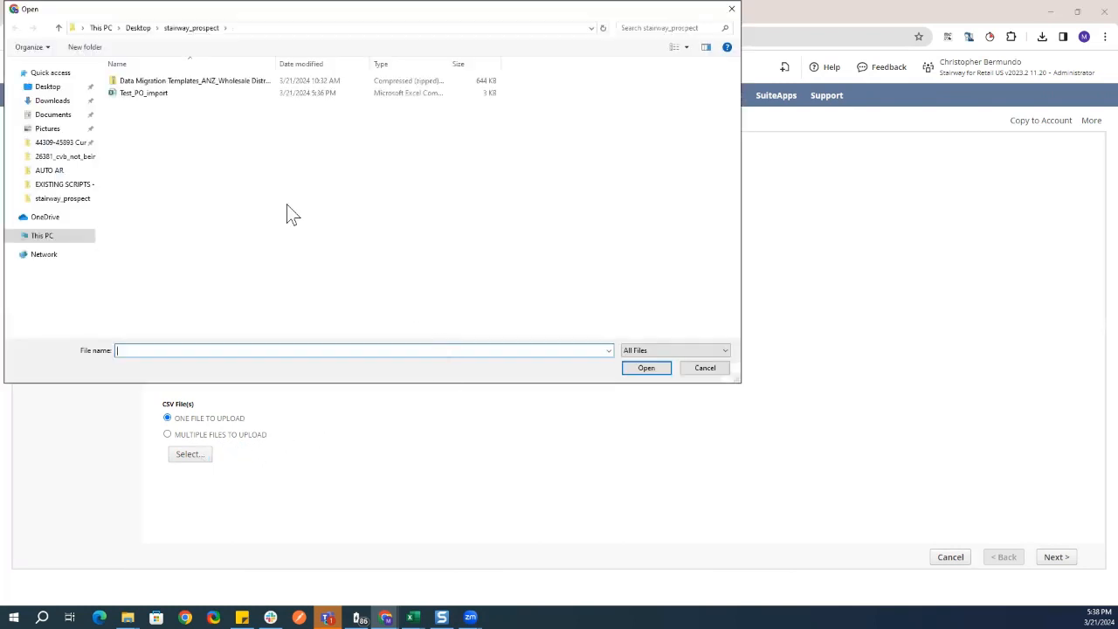
left_click(171, 97)
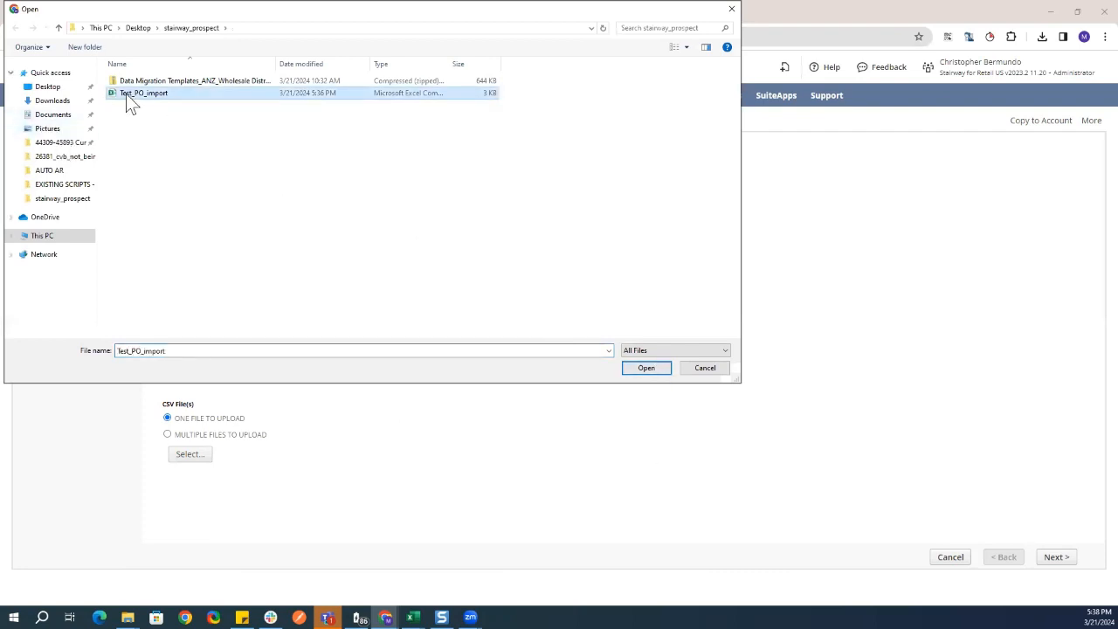
left_click(647, 368)
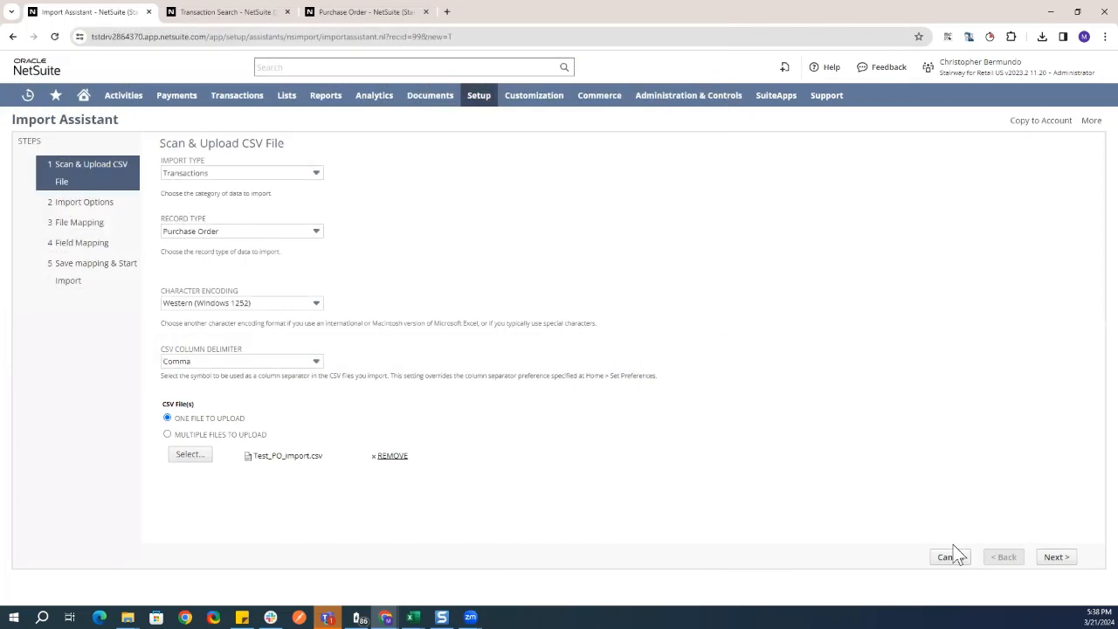
left_click(1051, 559)
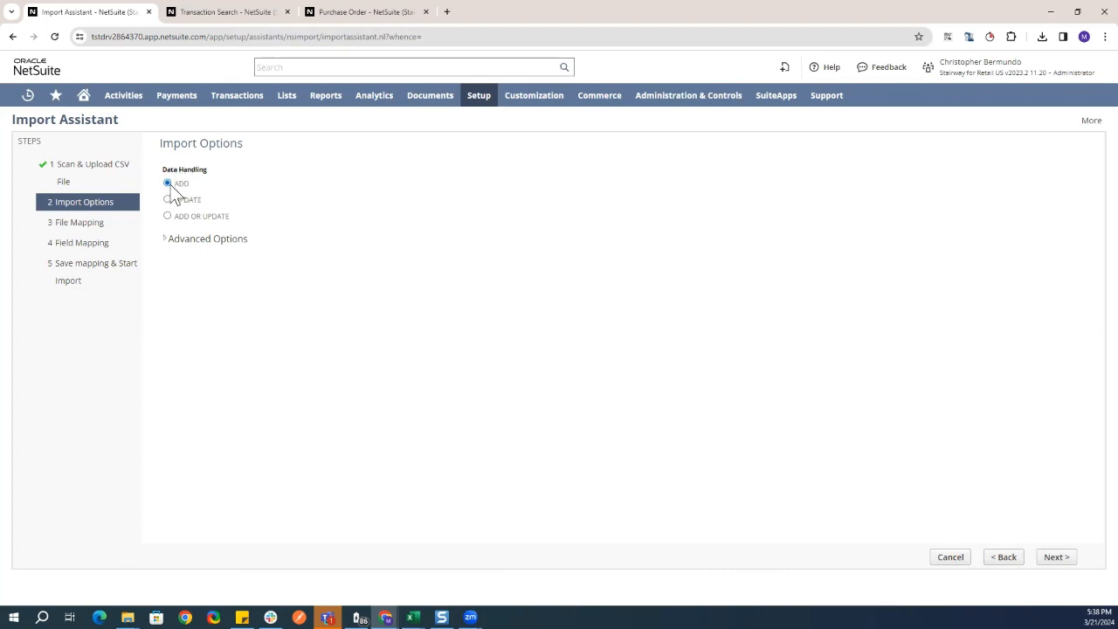
left_click(1062, 559)
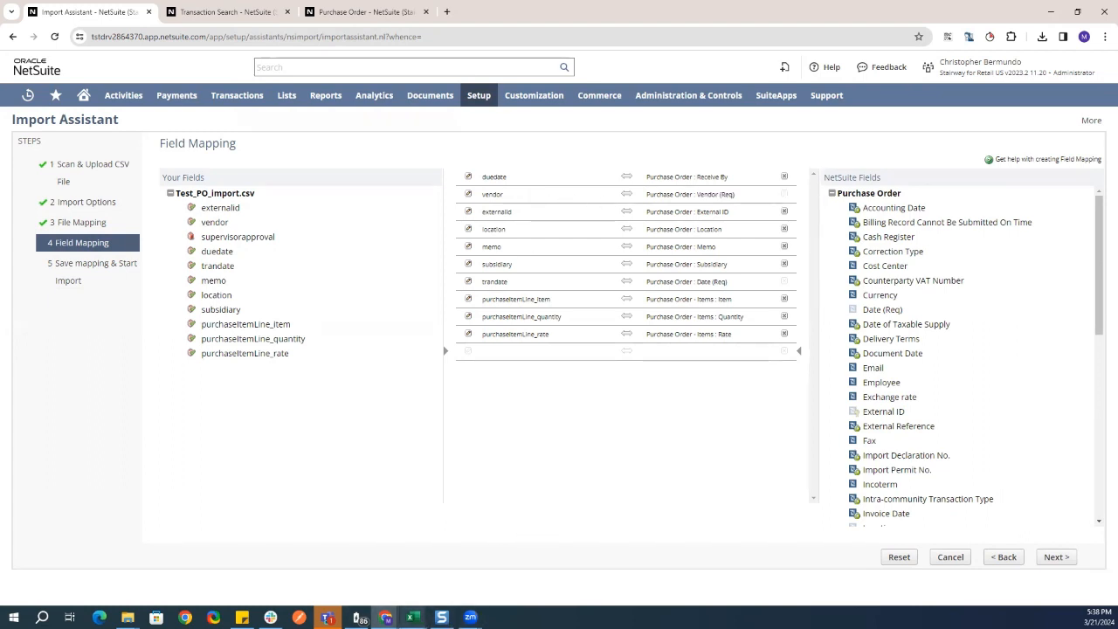
Switch to the Test_PO_import sheet in Excel, check the header cells from externalid to trandate against the mapping, and return to NetSuite
mouse_move(412, 617)
left_click(455, 577)
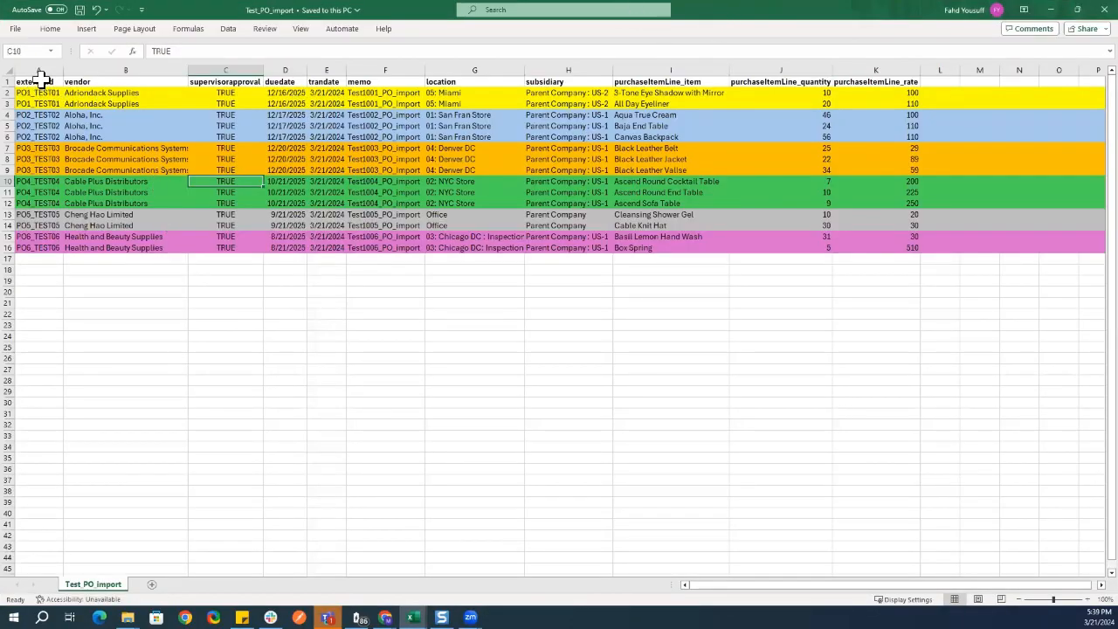
left_click(41, 81)
left_click(86, 82)
left_click(223, 82)
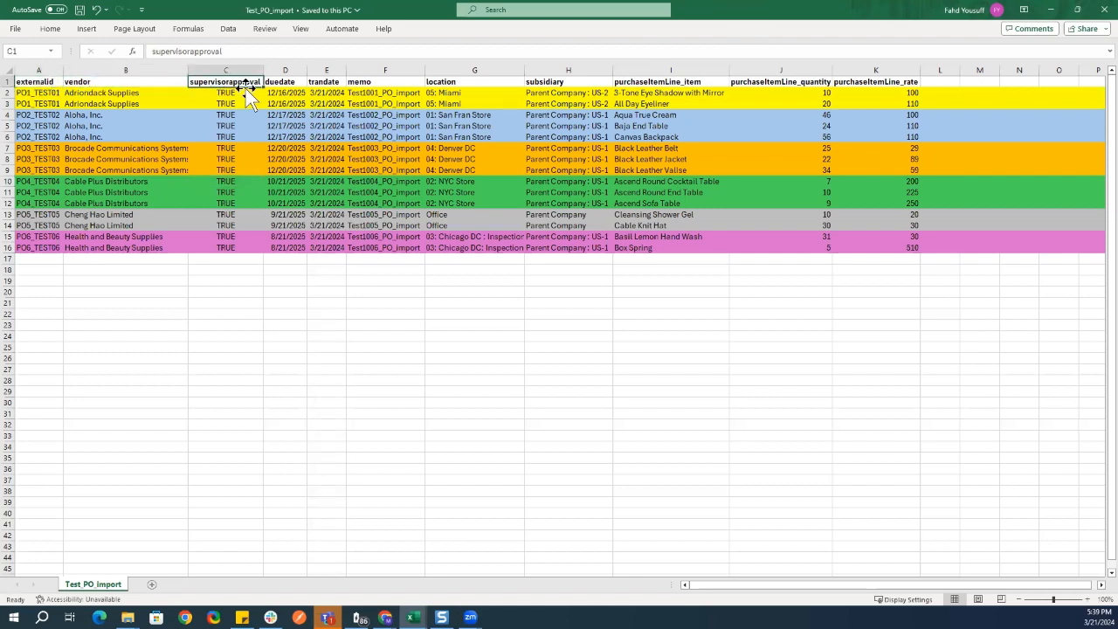
left_click(286, 81)
left_click(325, 81)
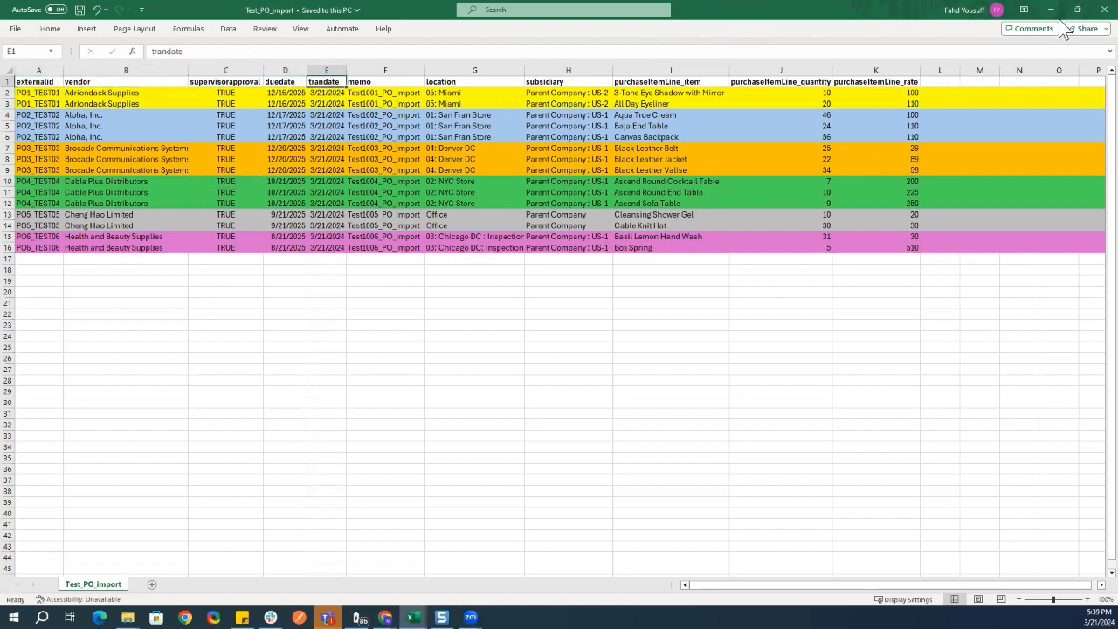
left_click(1050, 10)
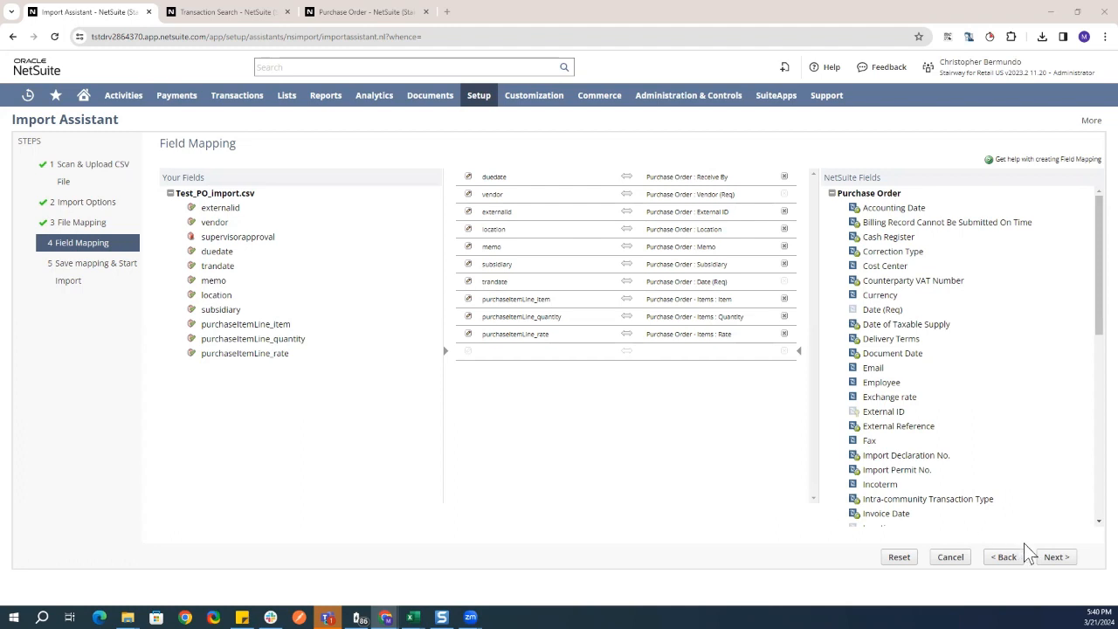
Accept the field mapping, keep the existing import map name, and save and run the import, overwriting the saved import
left_click(1055, 559)
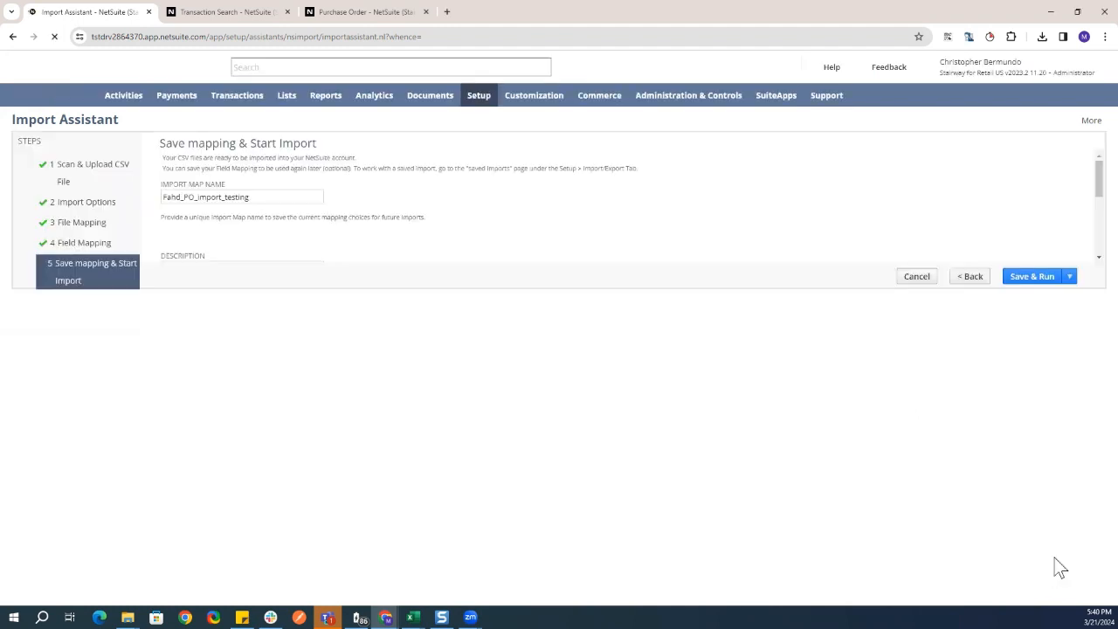
double_click(258, 199)
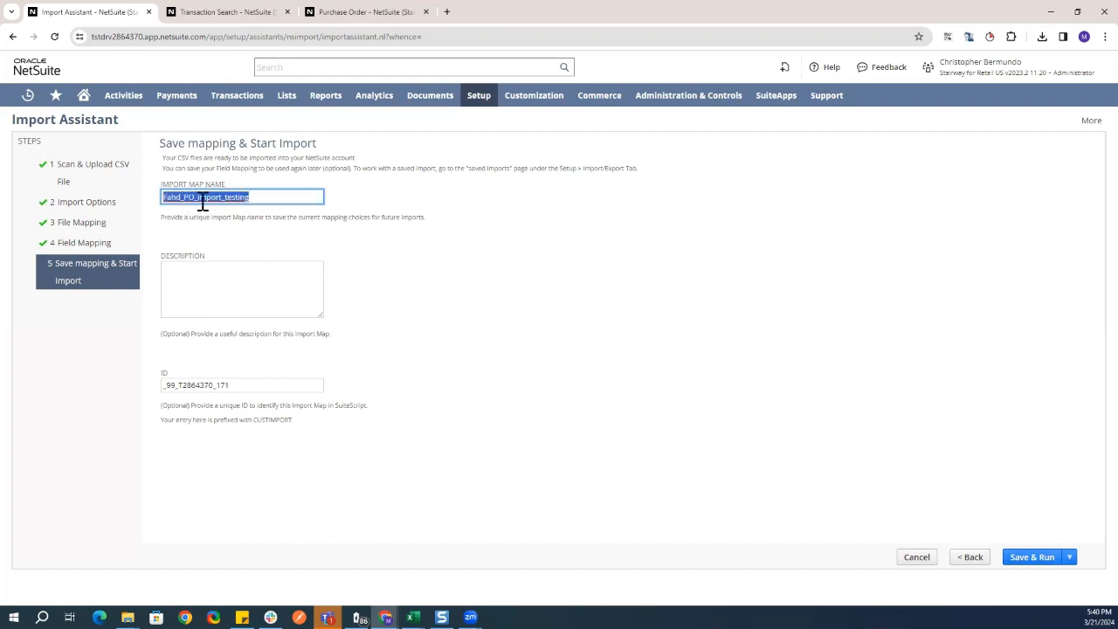
left_click(257, 198)
left_click(1031, 559)
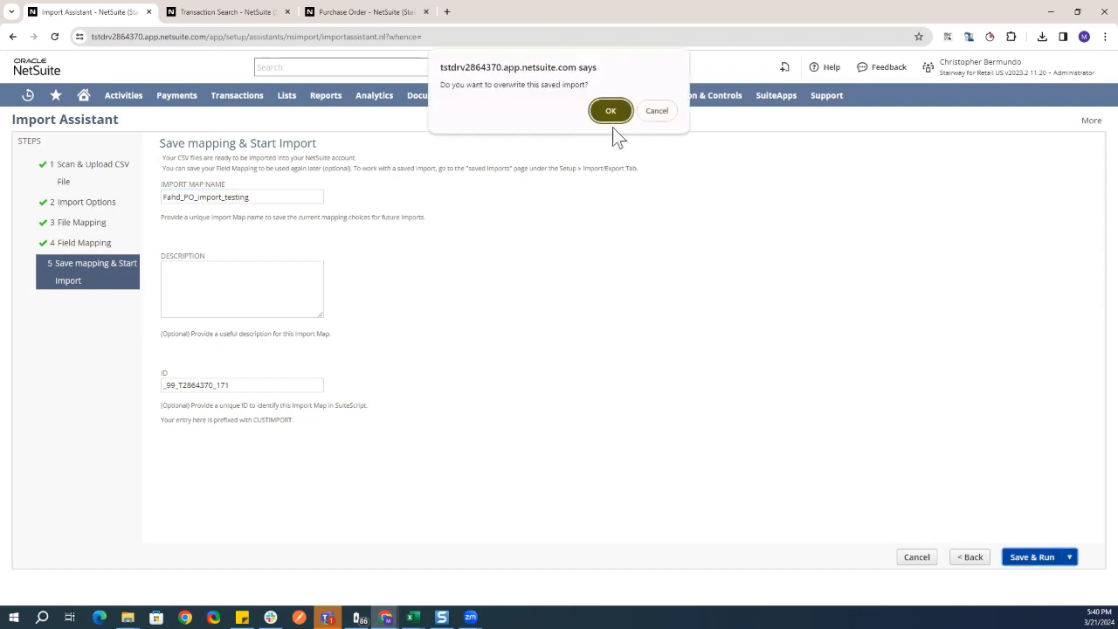
left_click(609, 112)
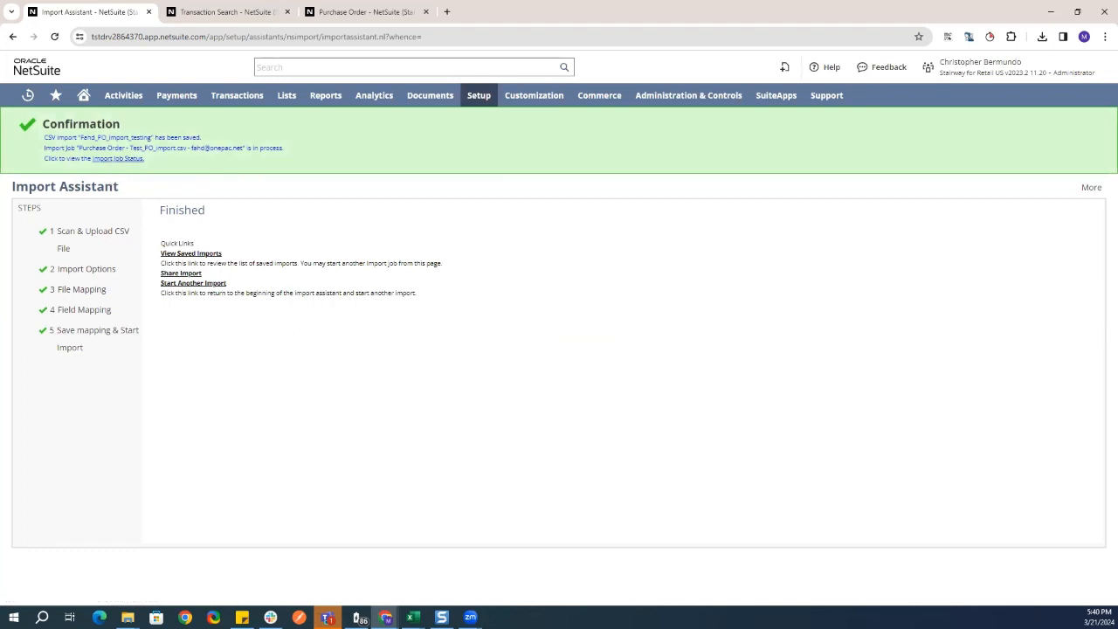
Open the import job status, refresh it, and check the status and message of the newest Test_PO_import.csv job
left_click(119, 159)
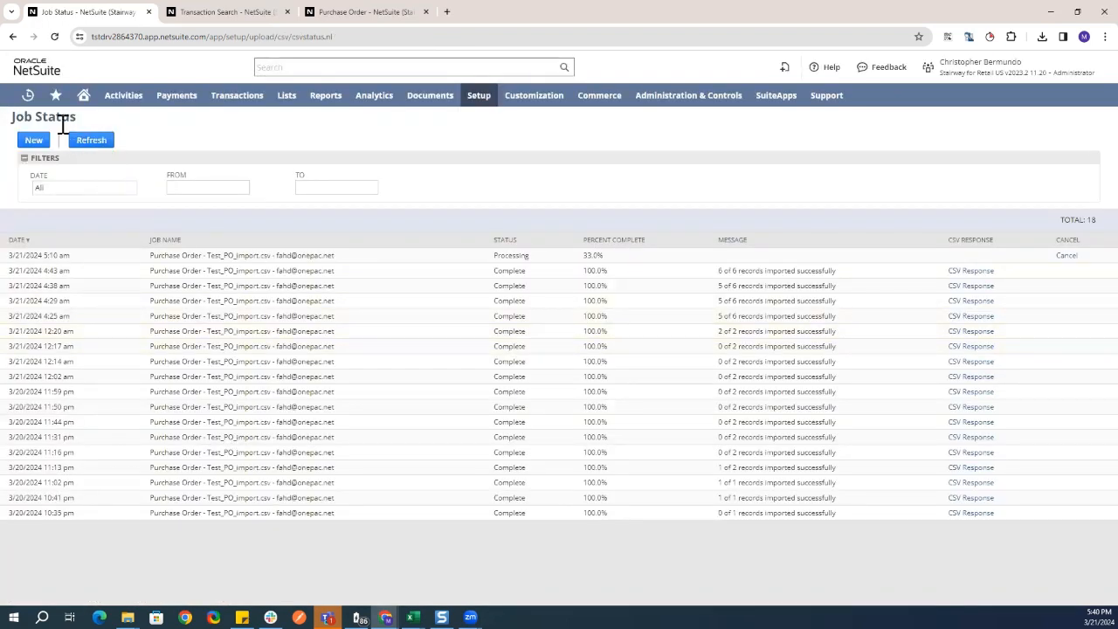
left_click_drag(76, 119, 10, 119)
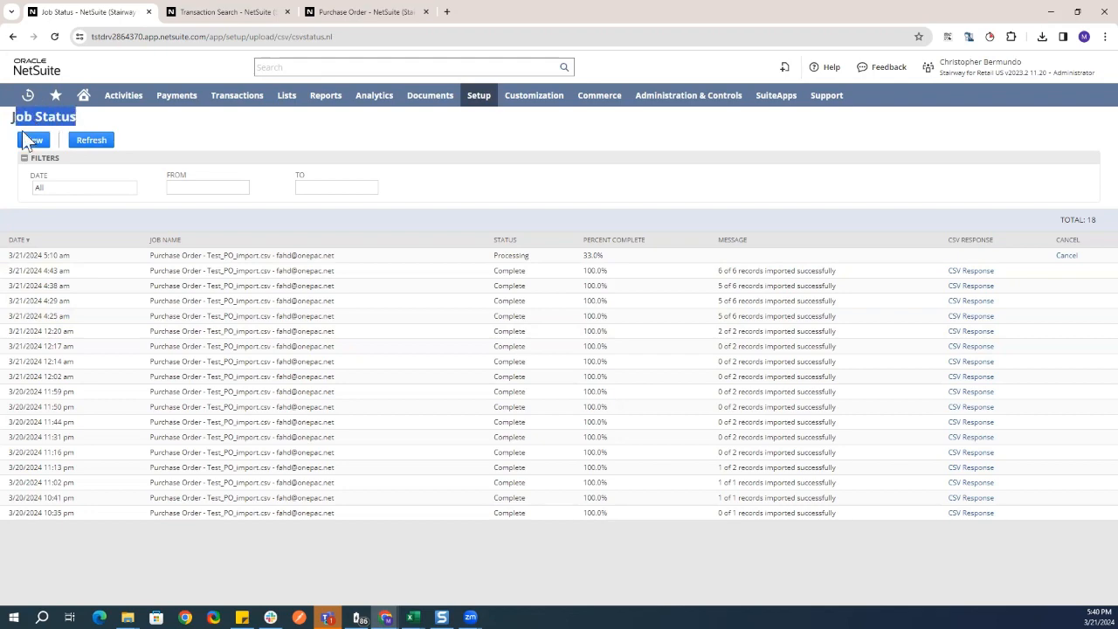
left_click(90, 140)
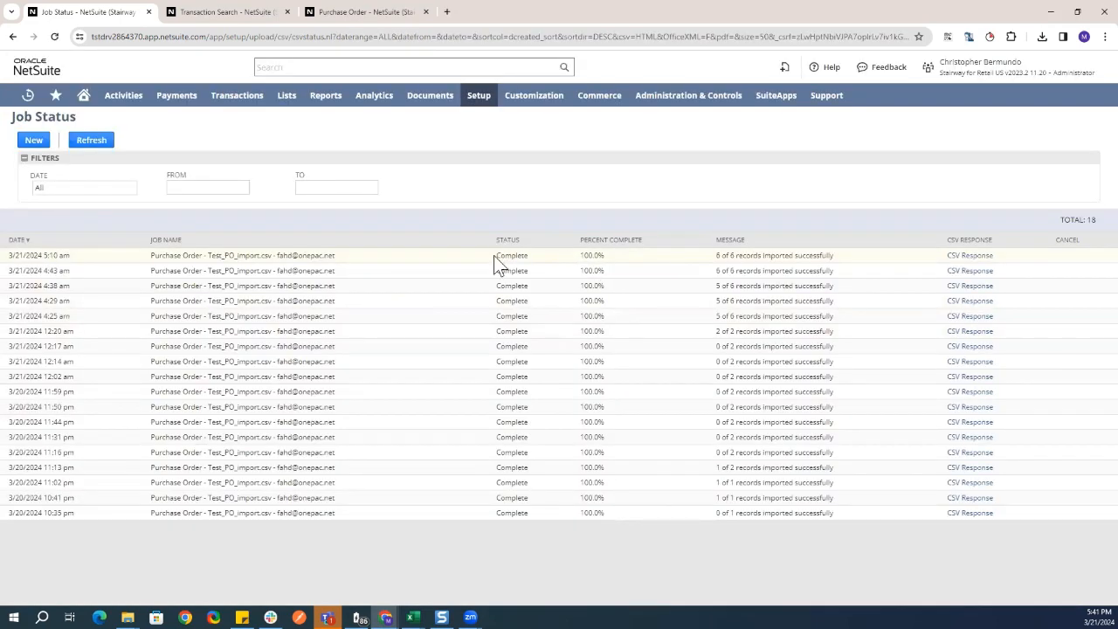
left_click_drag(496, 255, 536, 256)
left_click_drag(717, 255, 744, 255)
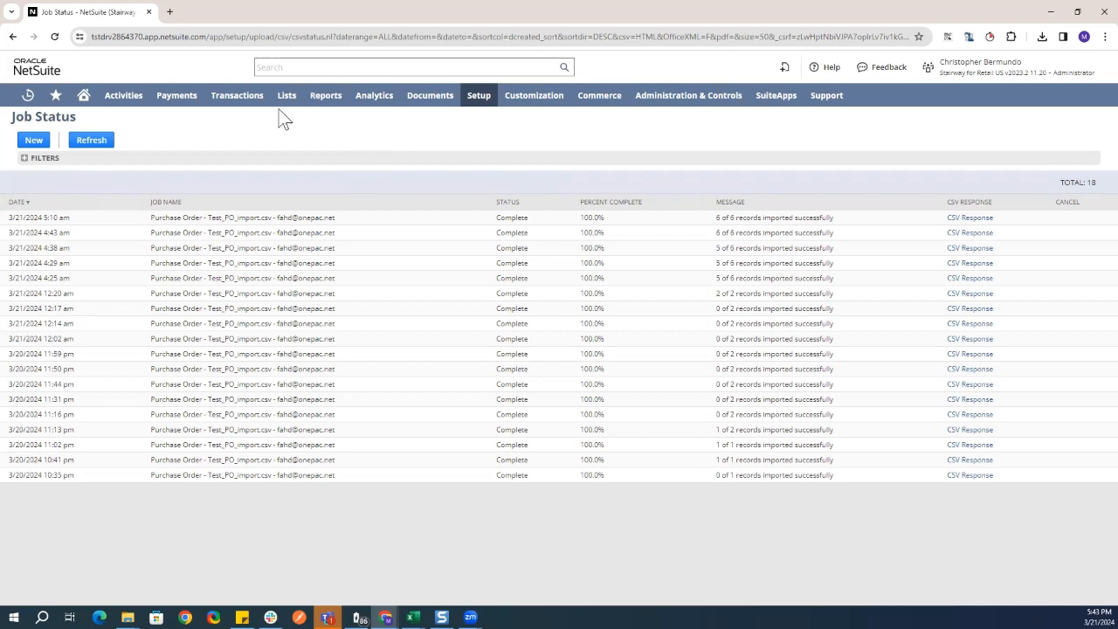
Start a new saved search from the Lists area's saved searches
mouse_move(296, 112)
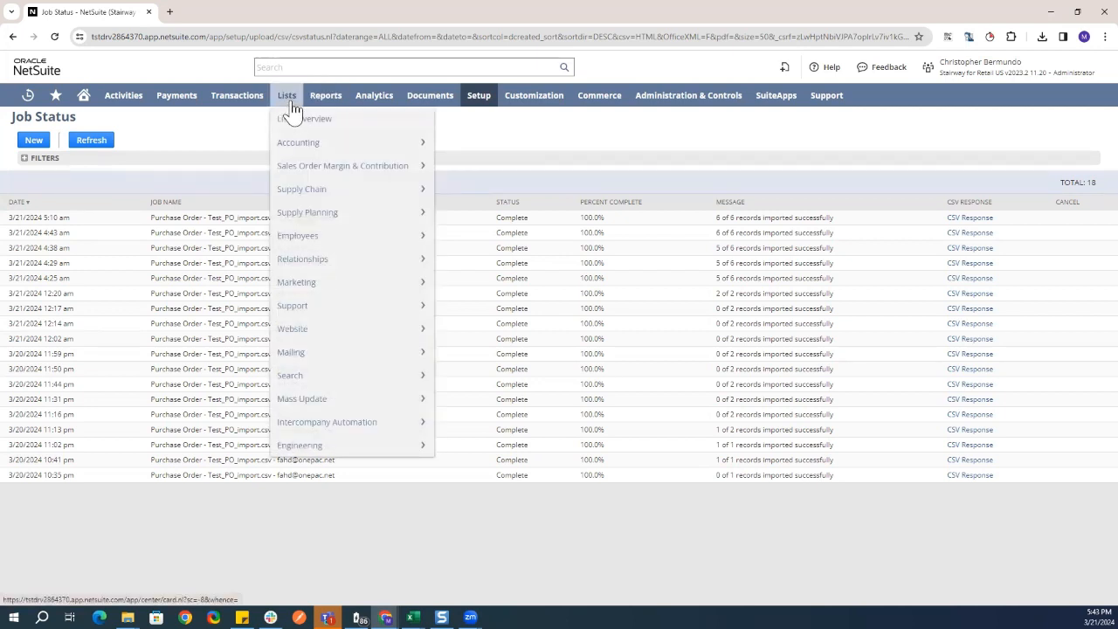
mouse_move(367, 378)
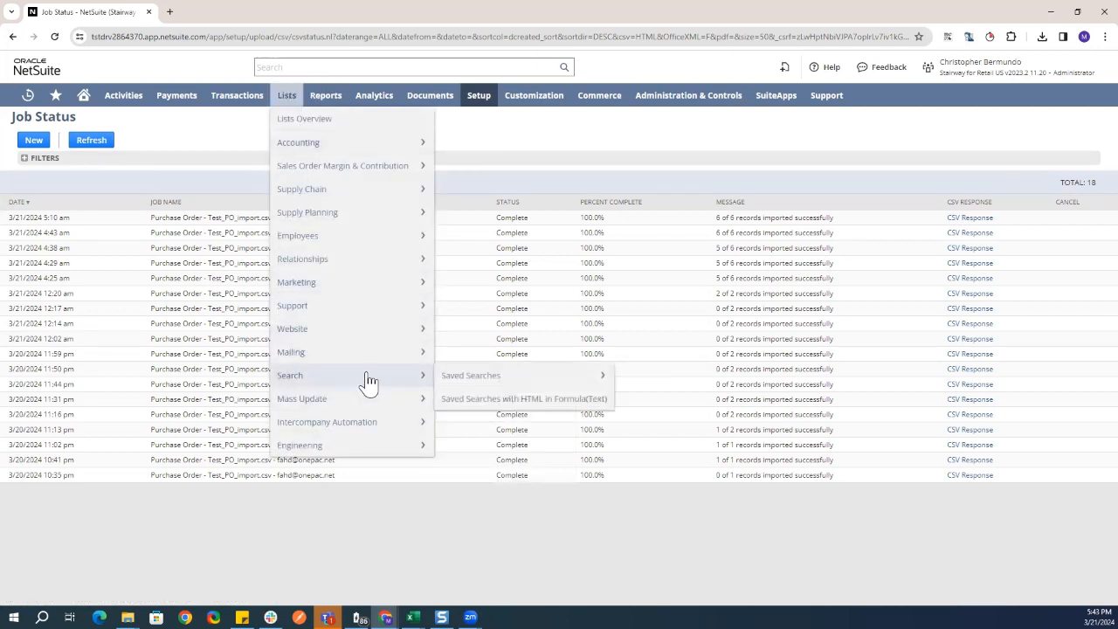
mouse_move(506, 376)
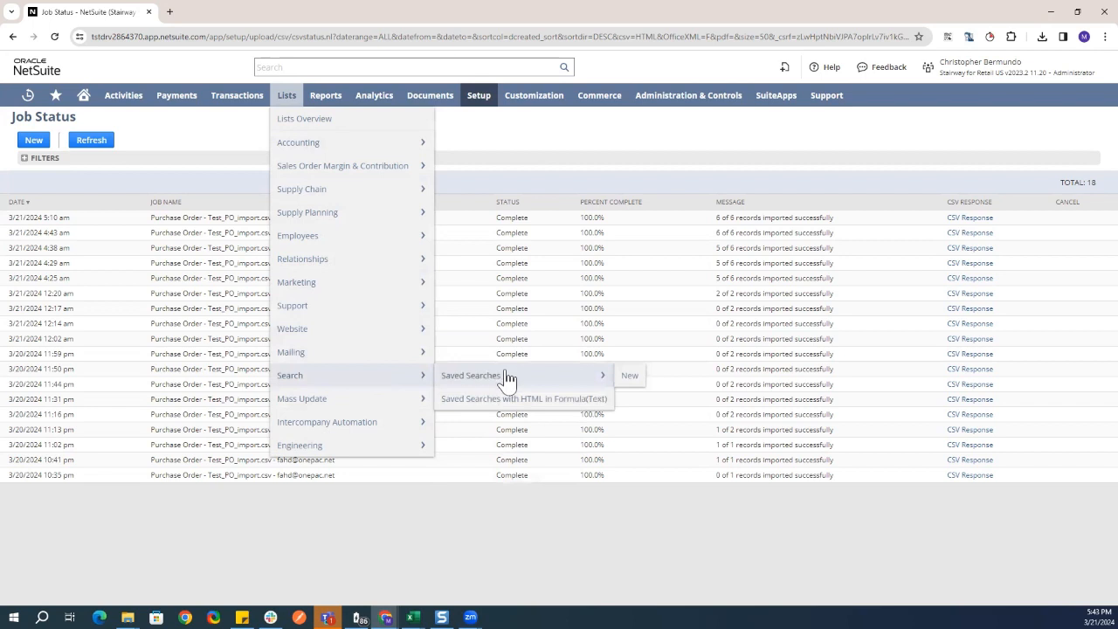
left_click(629, 377)
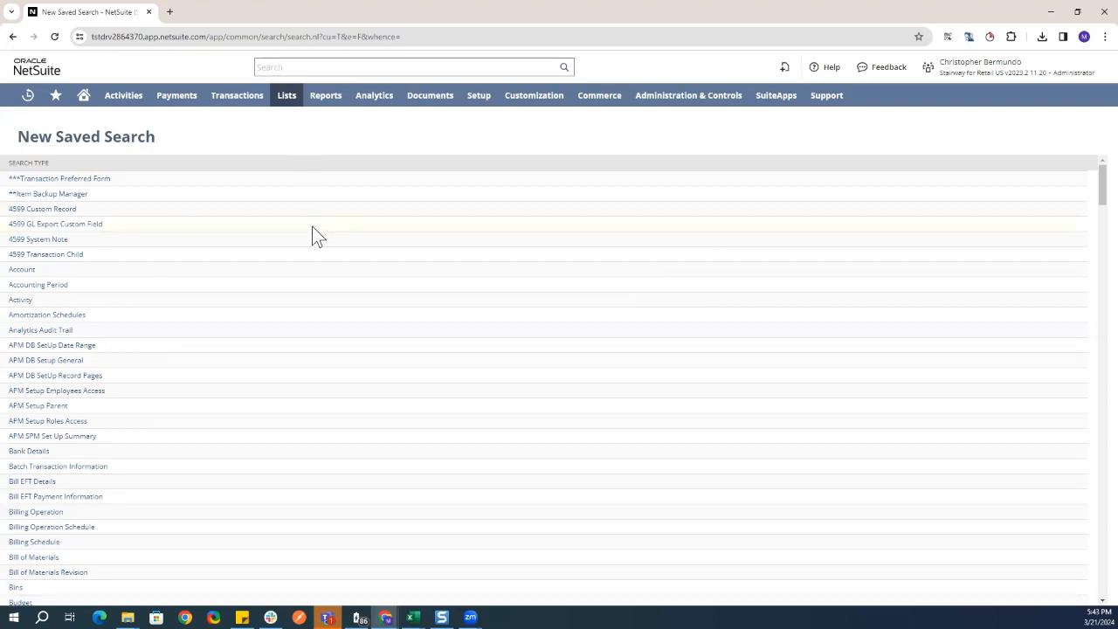
Find the Transaction search type by searching the page for "TRANSAC" and choose it for the saved search
key("ctrl+f")
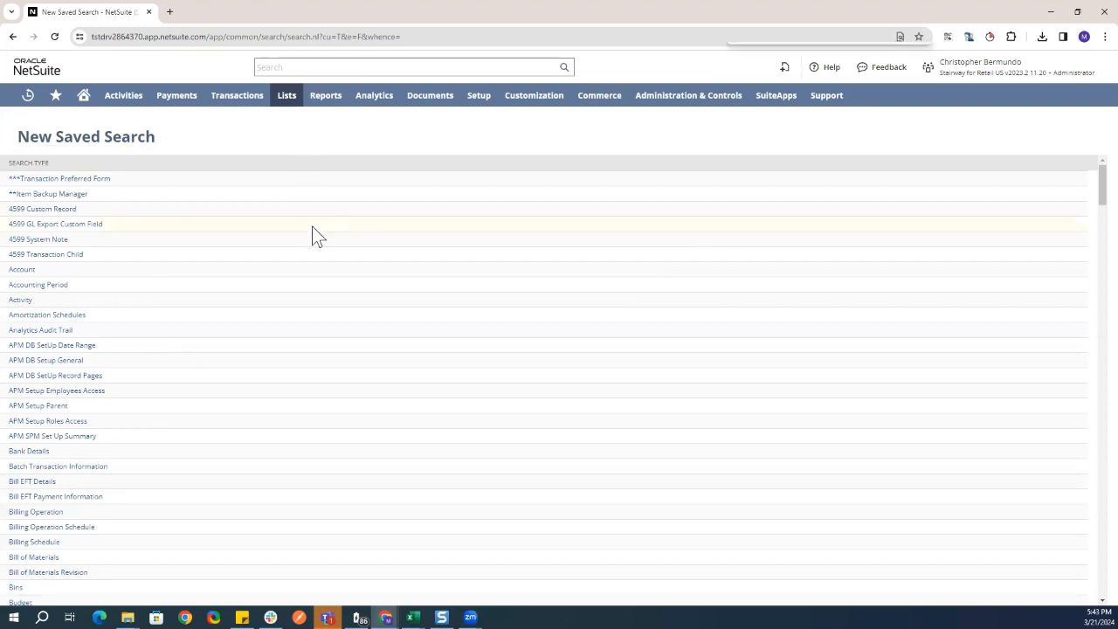
type("TR")
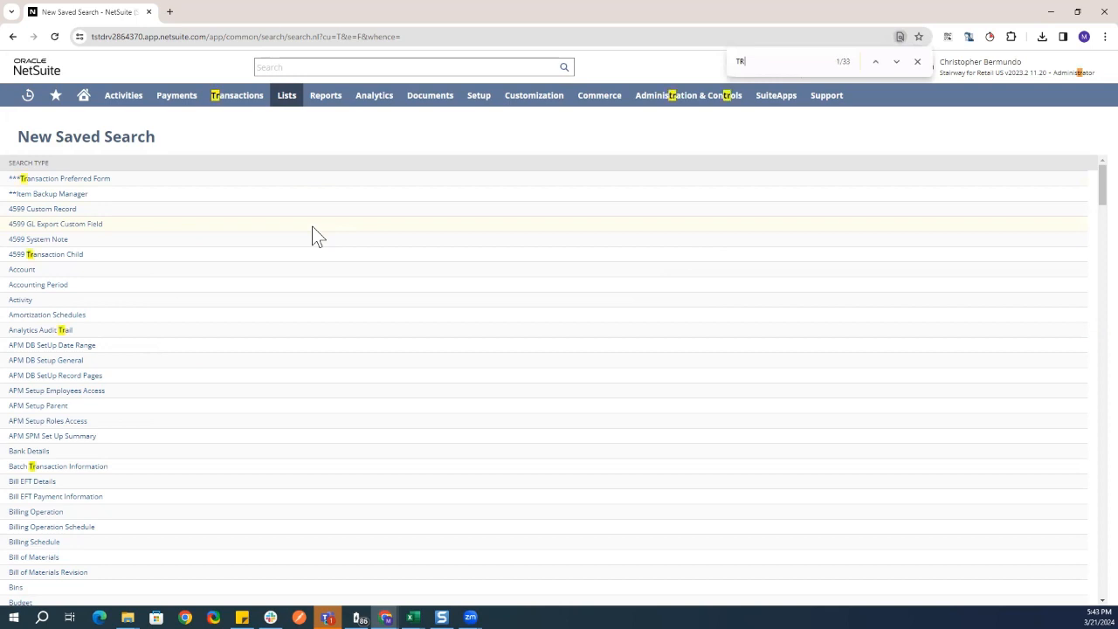
type("ANSAC")
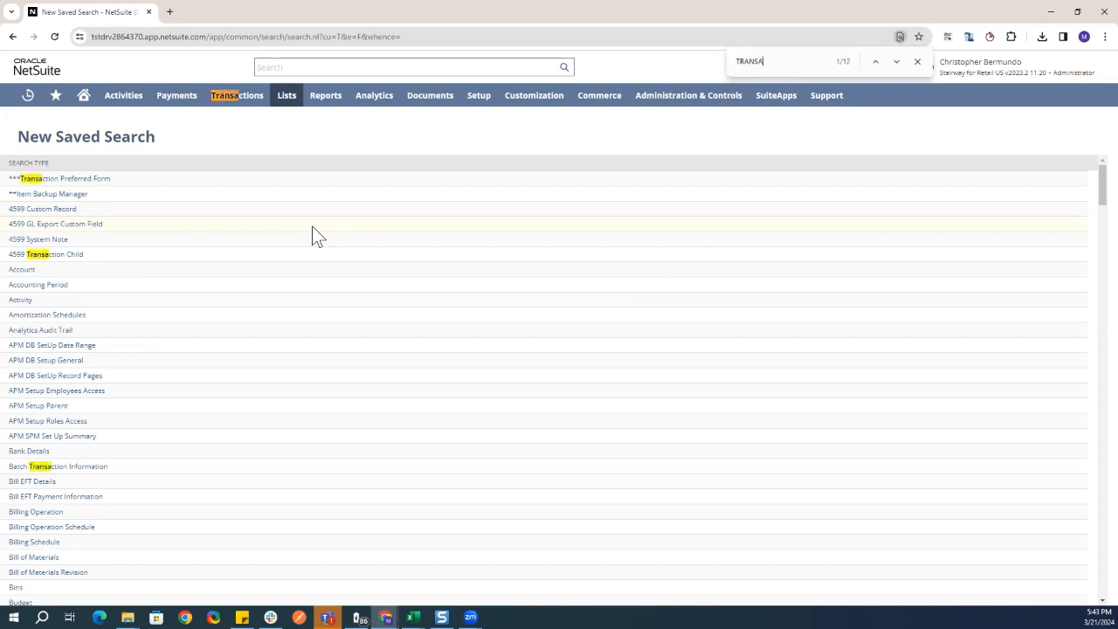
key("Return")
key("Return")
key("Return")
key("Return")
key("Return")
key("Return")
key("Return")
key("Return")
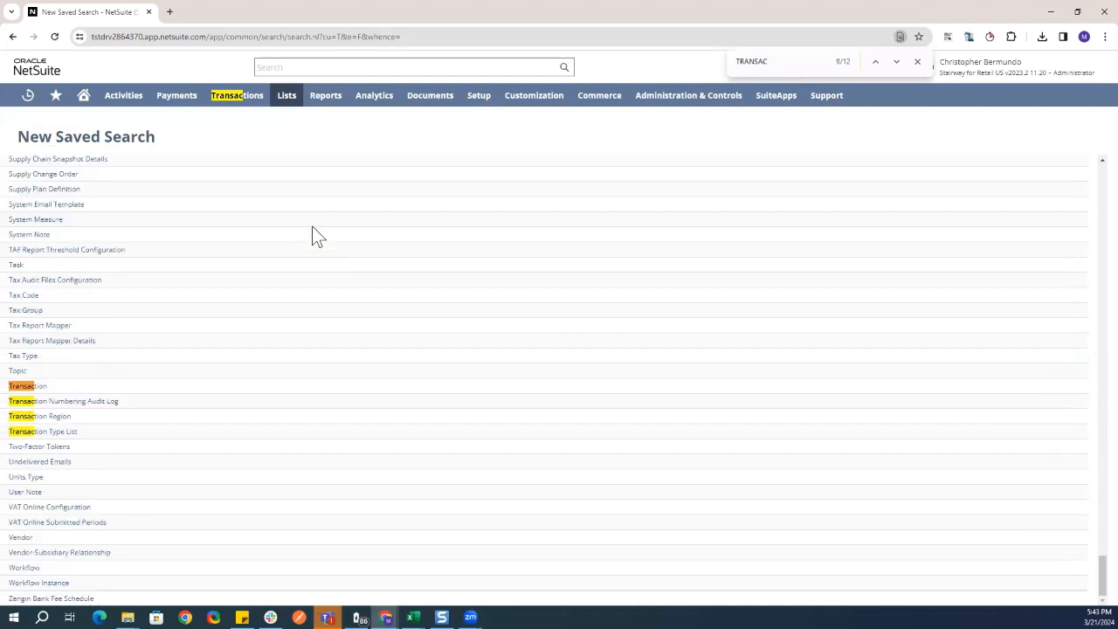
left_click(39, 392)
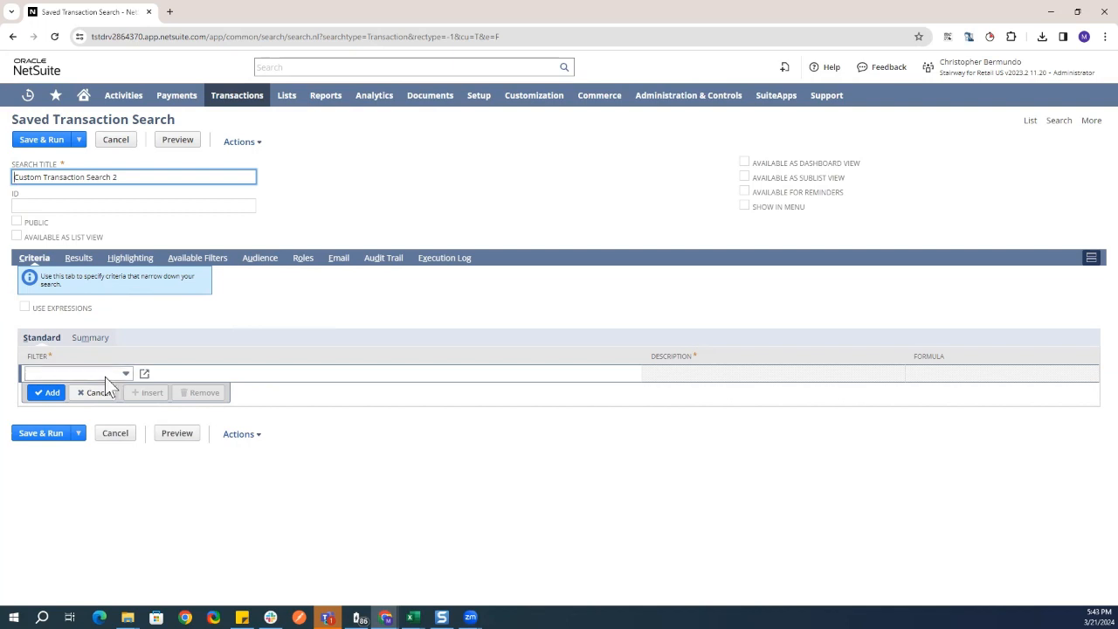
Add a standard criterion that limits the search's Type to Purchase Order
left_click(127, 374)
type("Type")
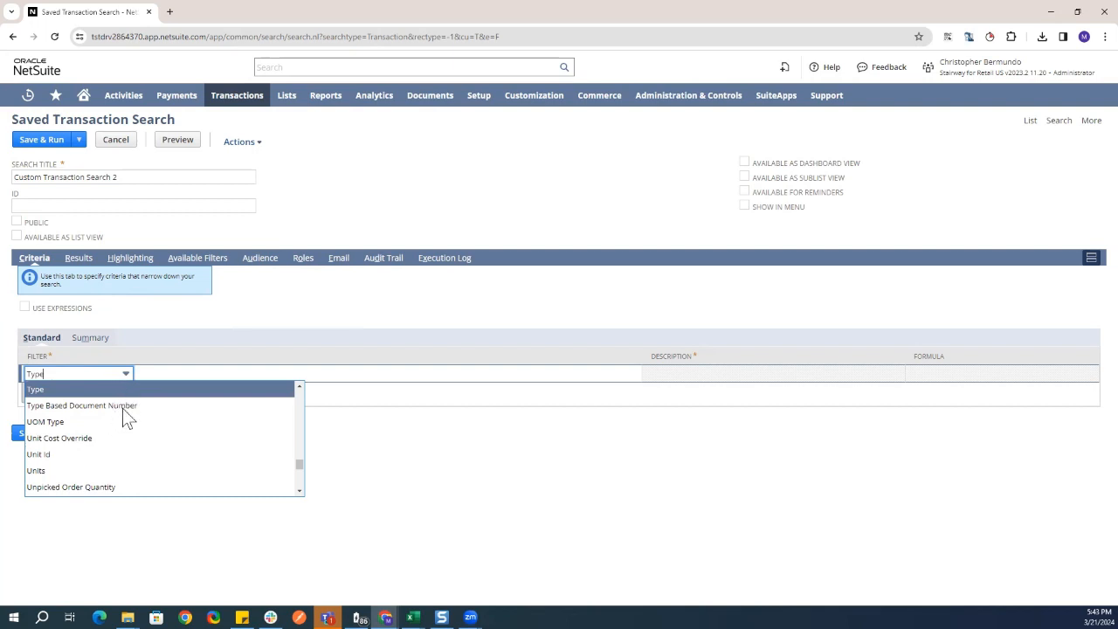
left_click(125, 390)
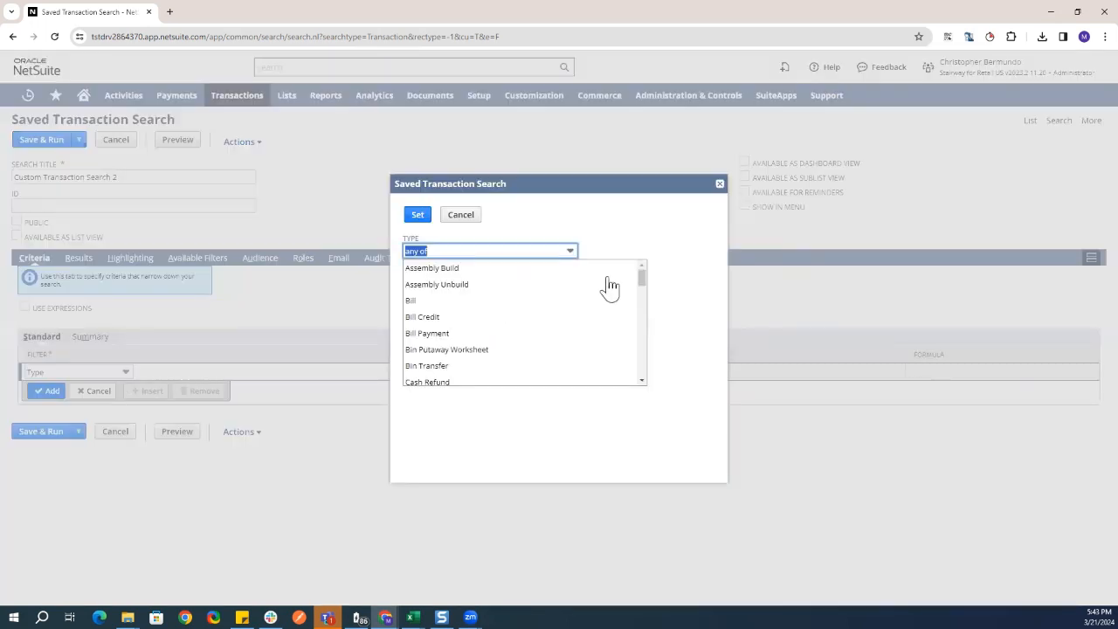
left_click_drag(643, 284, 643, 349)
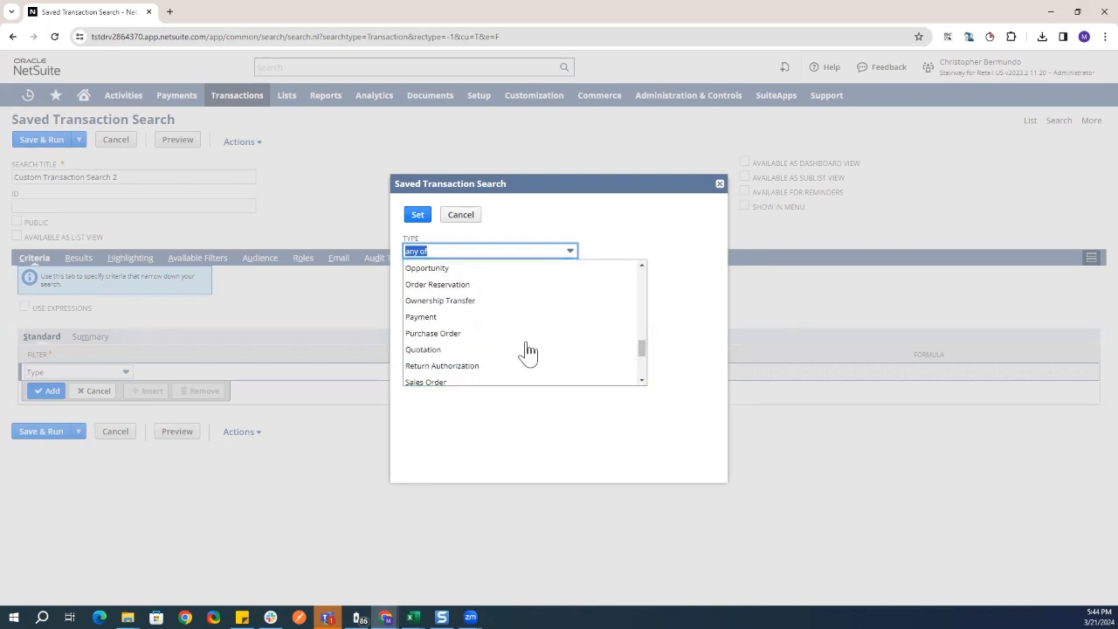
left_click(456, 336)
left_click(420, 216)
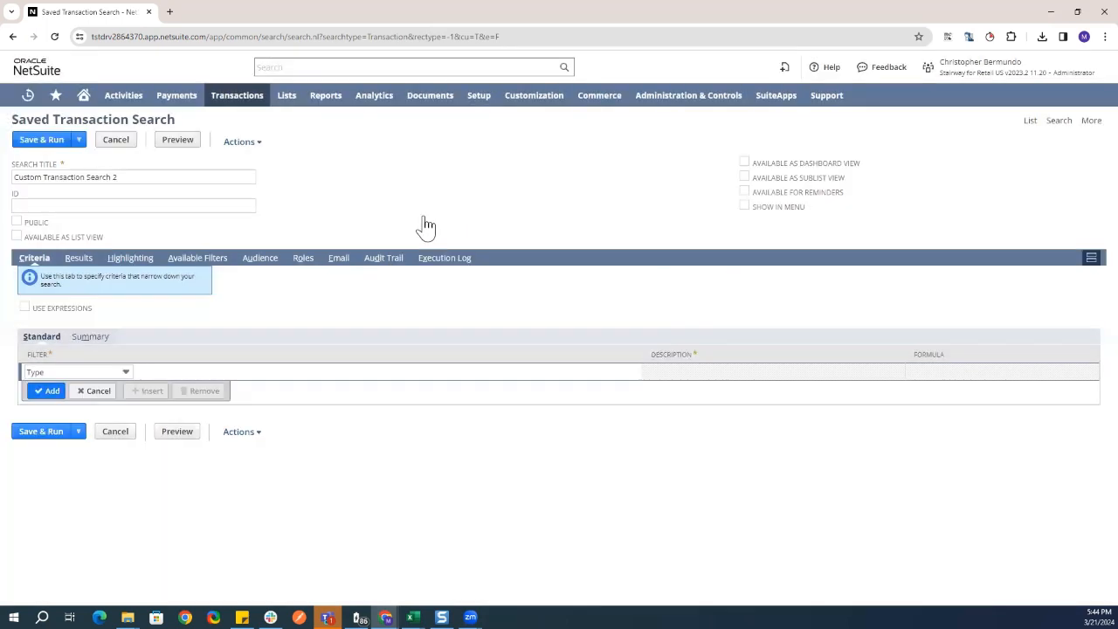
Add a second criterion that limits the Date to within today
left_click(74, 388)
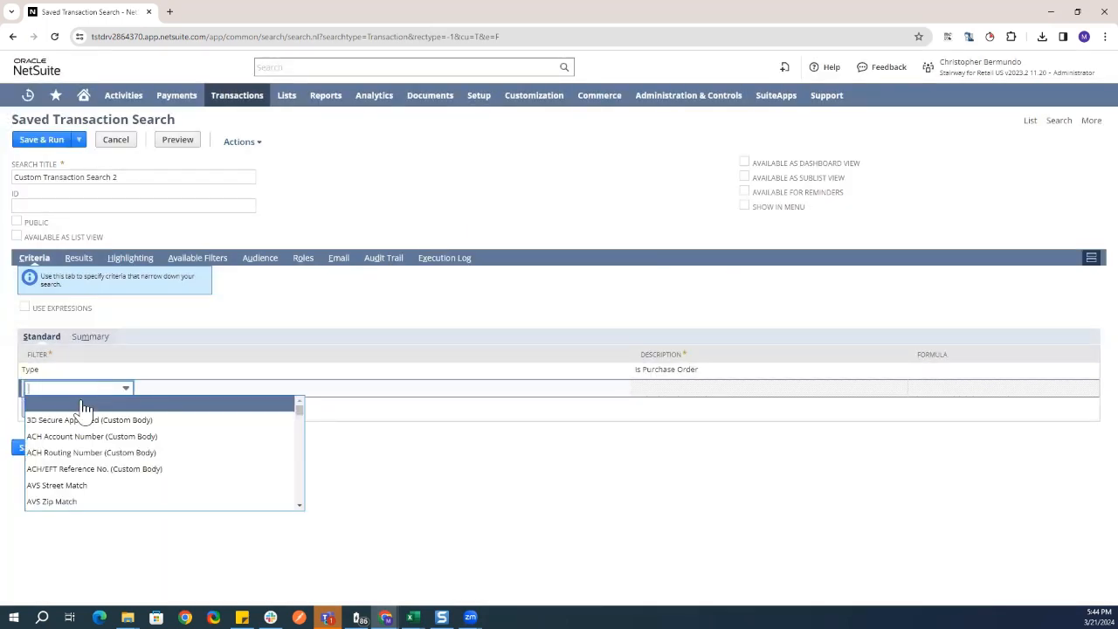
type("Date")
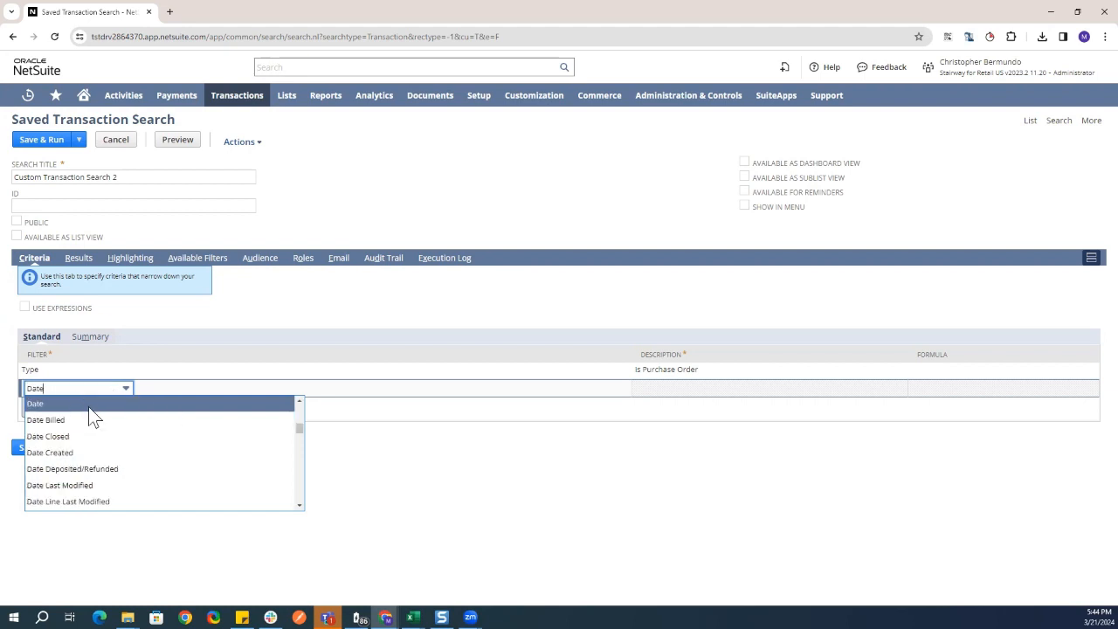
left_click(88, 404)
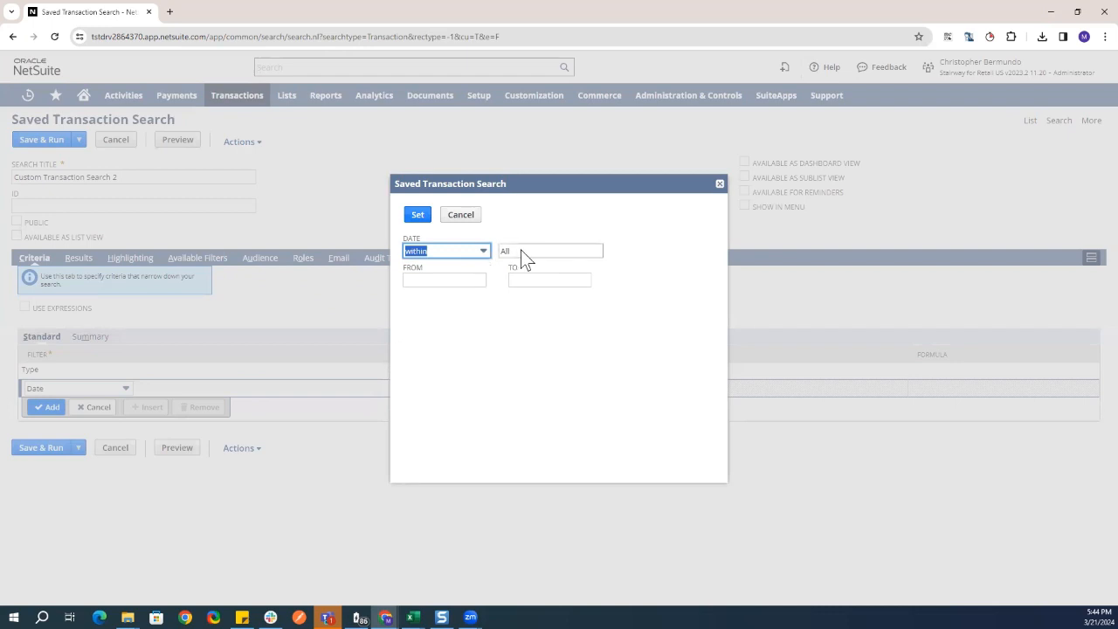
left_click(521, 250)
type("TODA")
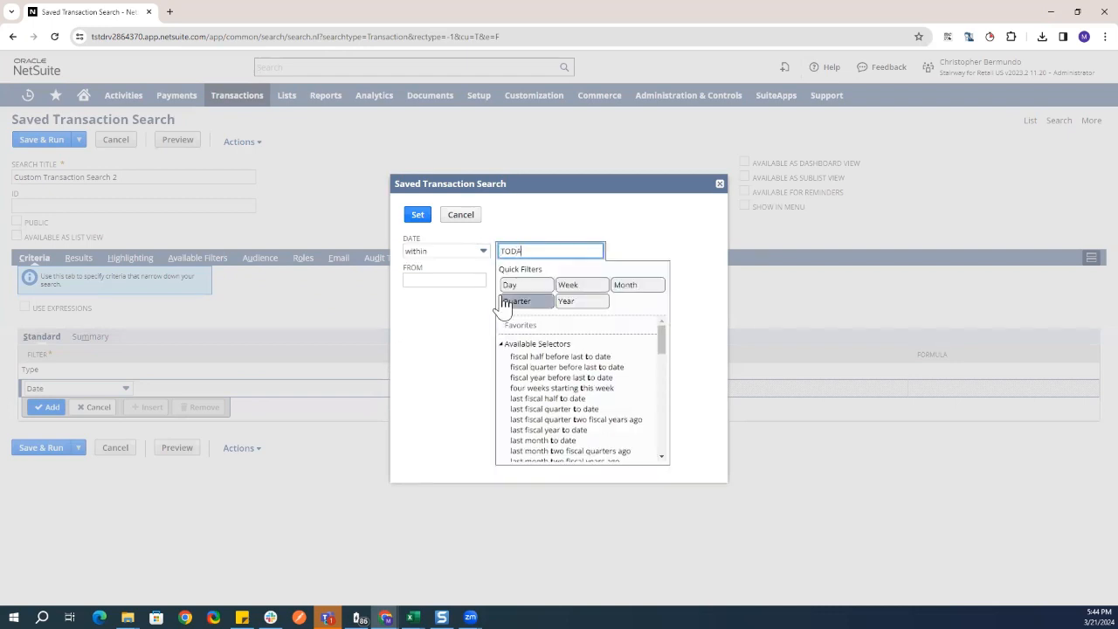
type("Y")
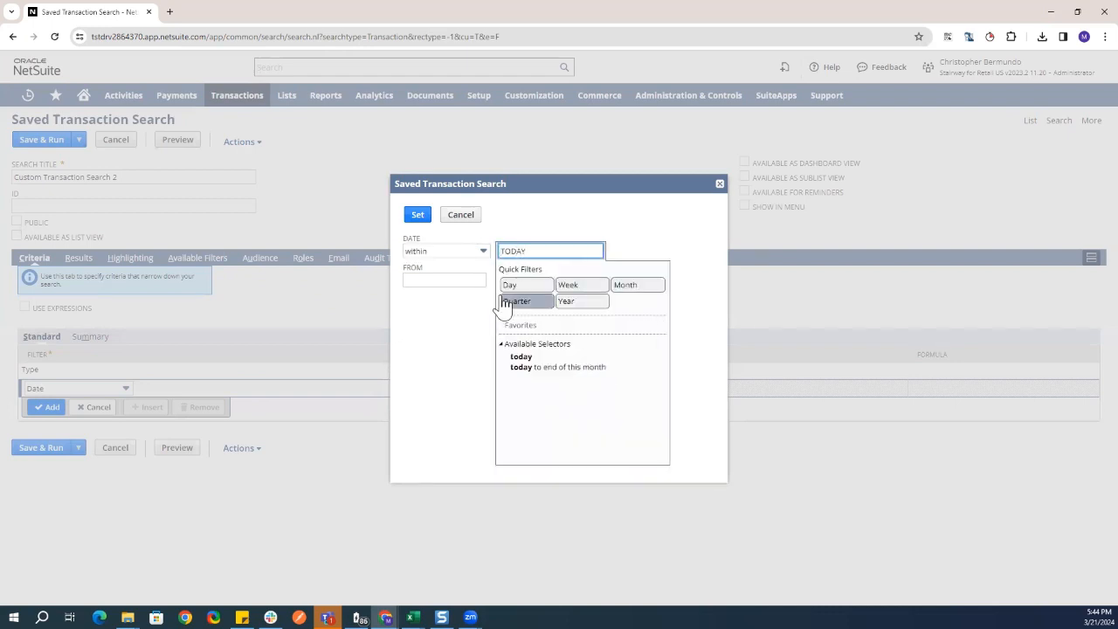
left_click(531, 357)
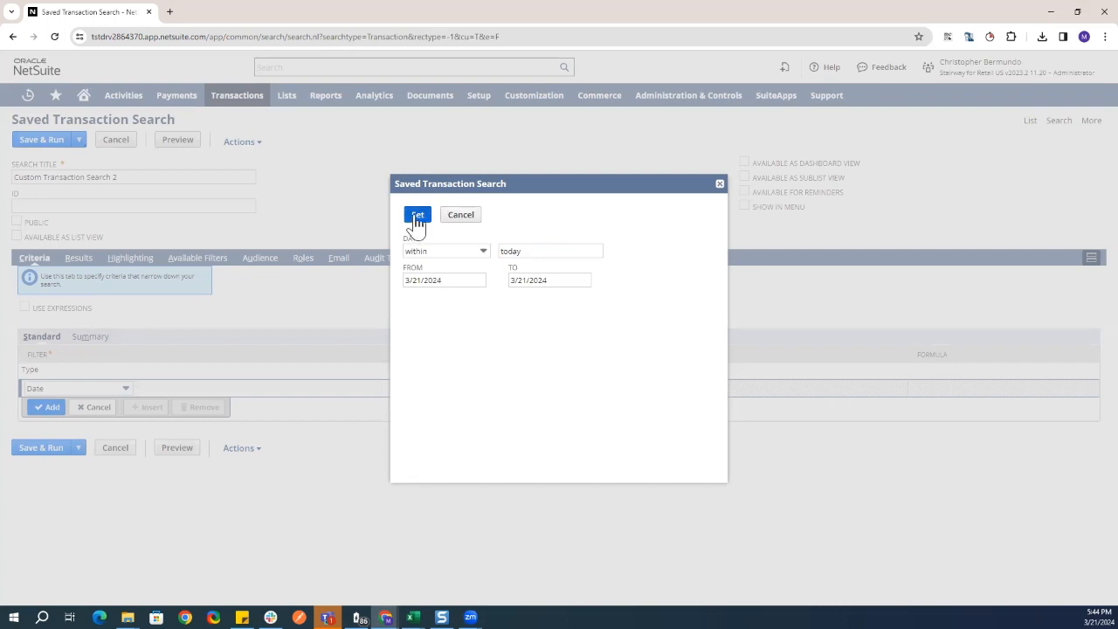
left_click(414, 217)
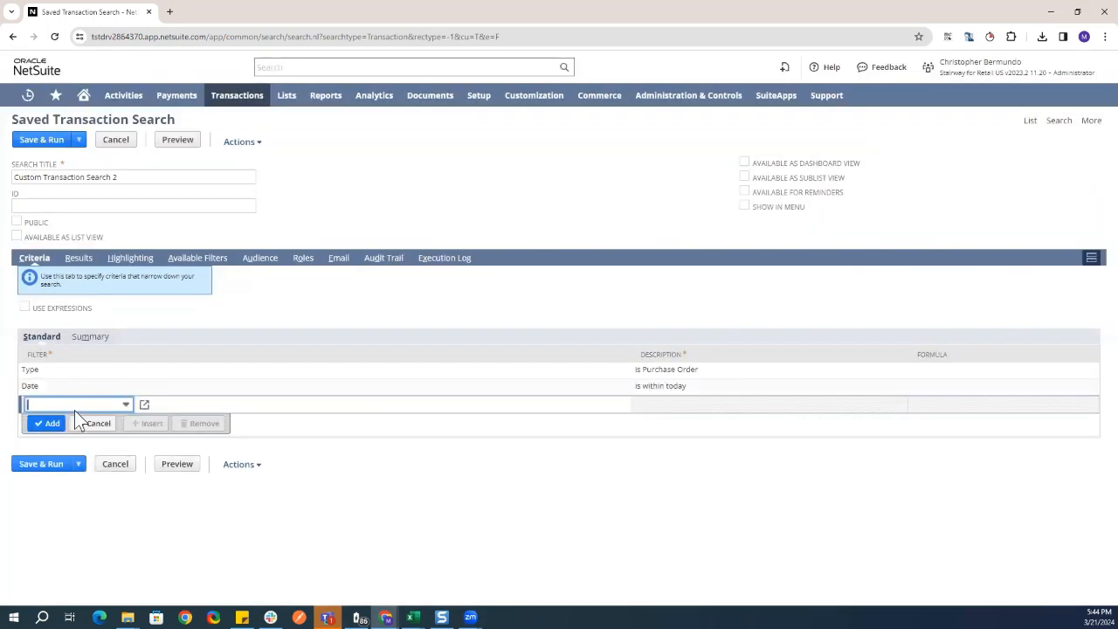
Add a third criterion requiring Main Line to be true
left_click(83, 407)
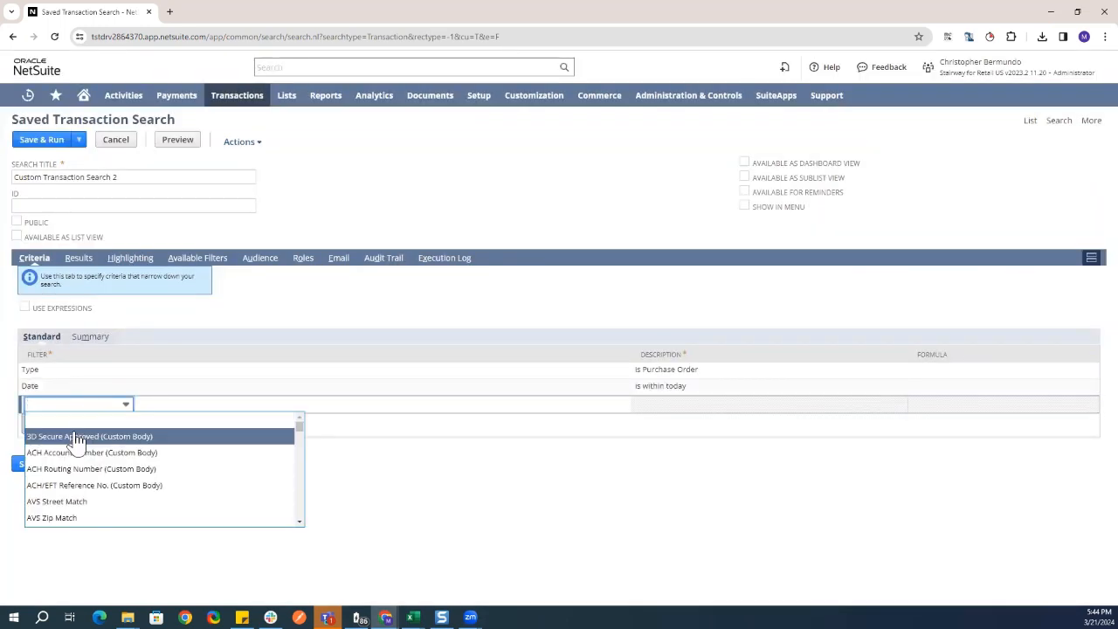
type("Main Line")
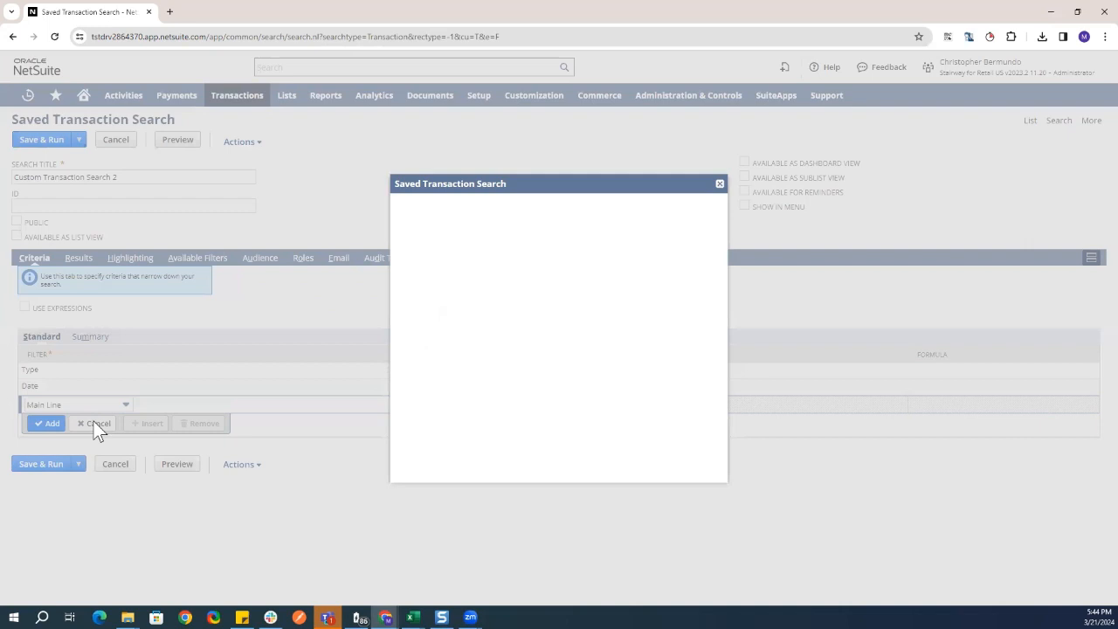
left_click(491, 235)
left_click(417, 215)
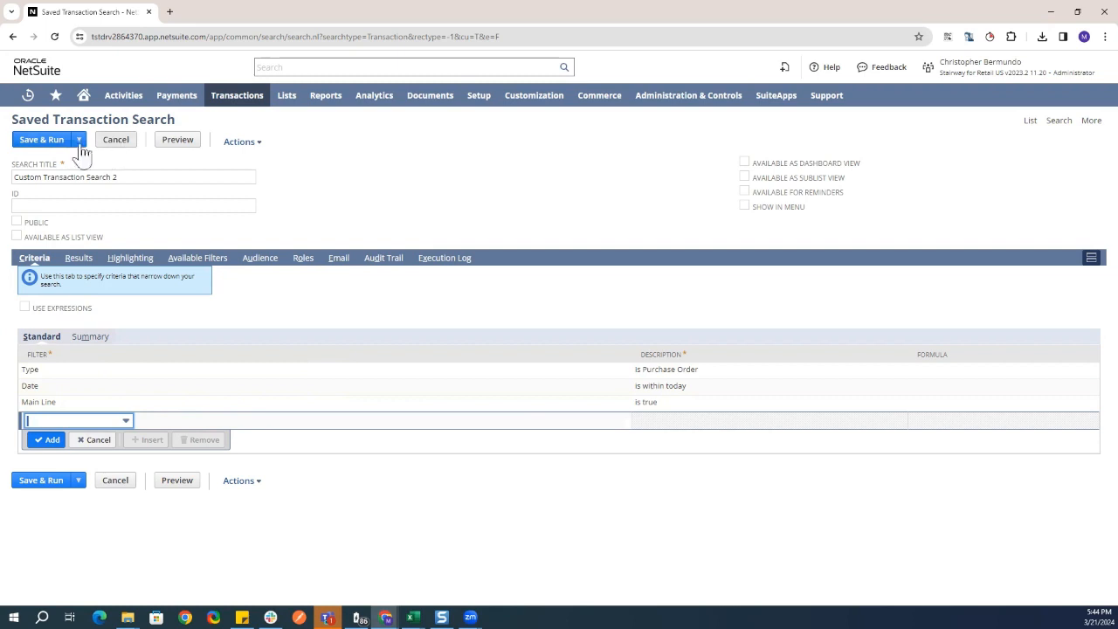
Replace the default search title with "PO created on 21-March-2024"
mouse_move(49, 145)
left_click_drag(125, 177, 13, 178)
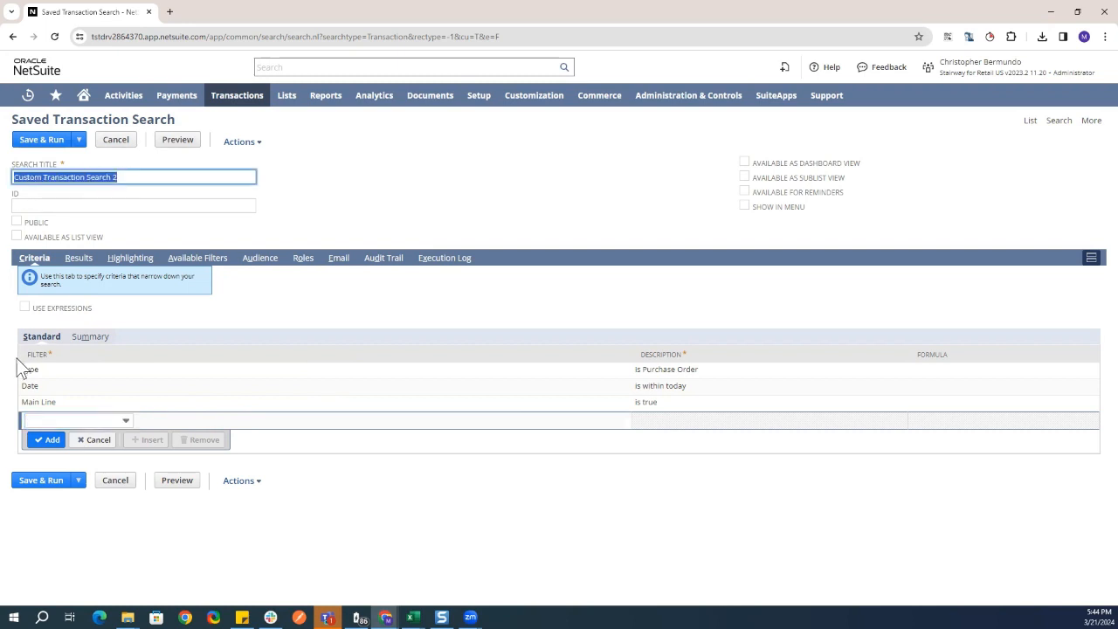
key("BackSpace")
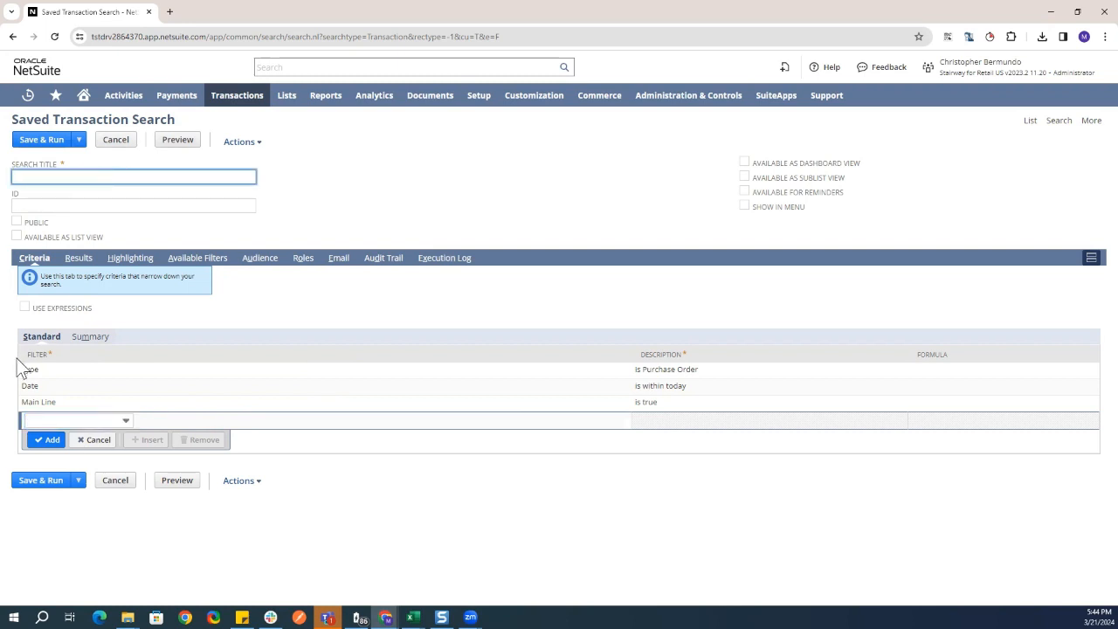
type("po")
key("ctrl+a")
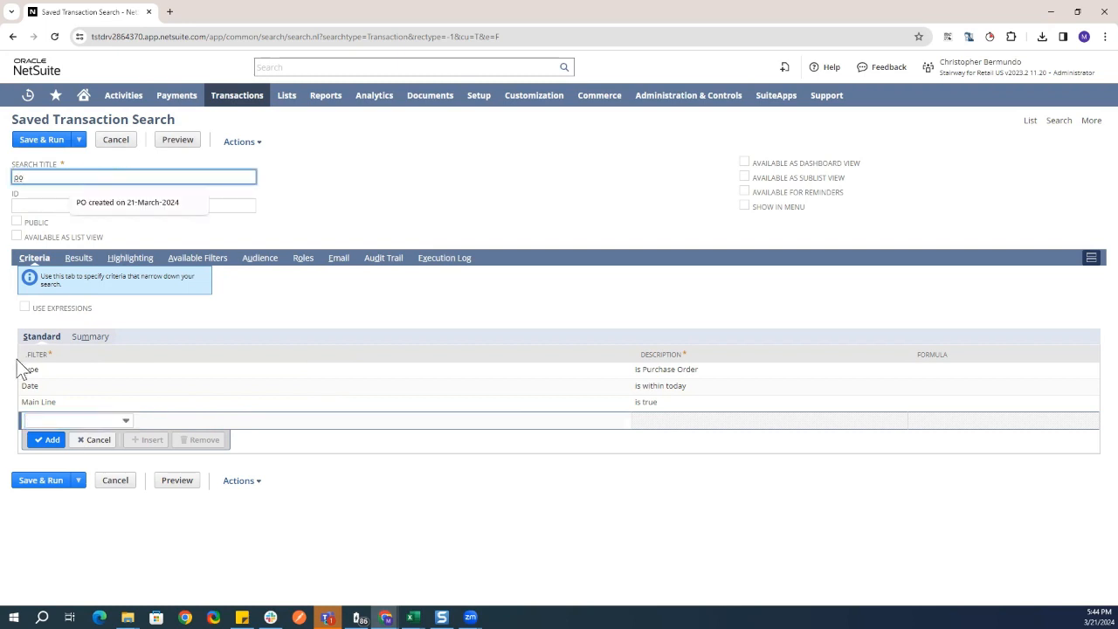
left_click(138, 204)
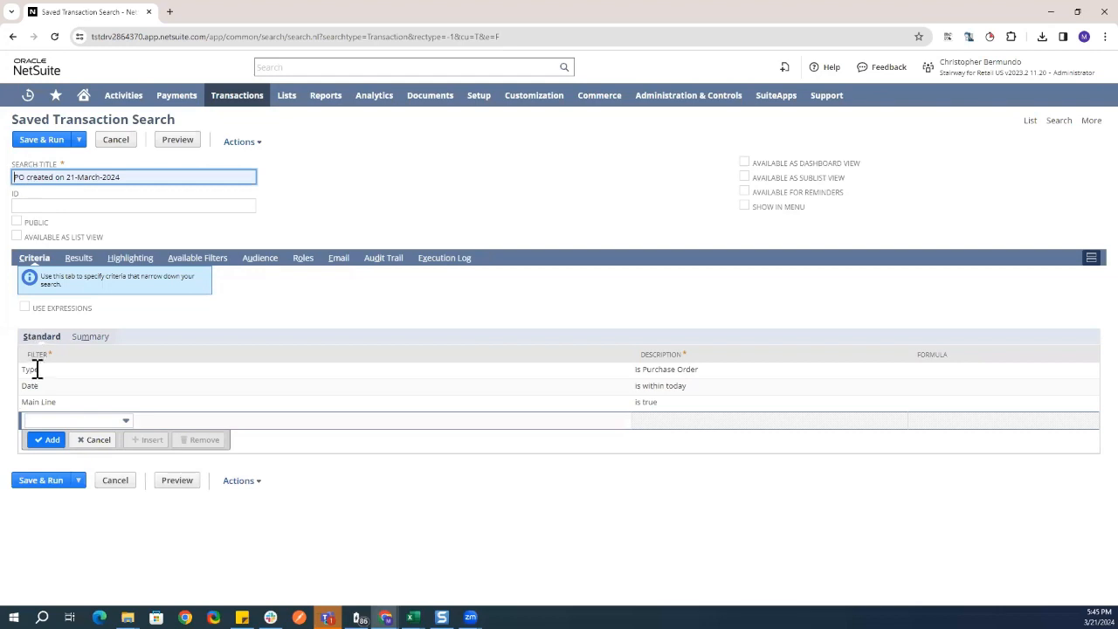
Prefix the search title with "New" so it reads "New PO created on 21-March-2024", and save and run the search
type("nEW")
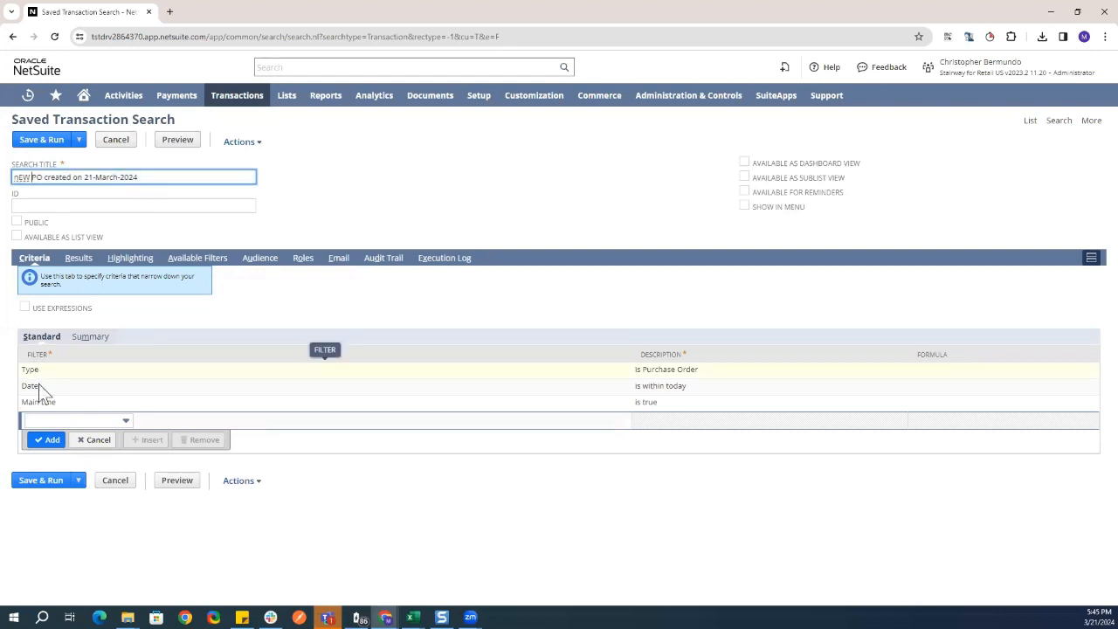
key("BackSpace")
key("BackSpace")
key("BackSpace")
type("nEW")
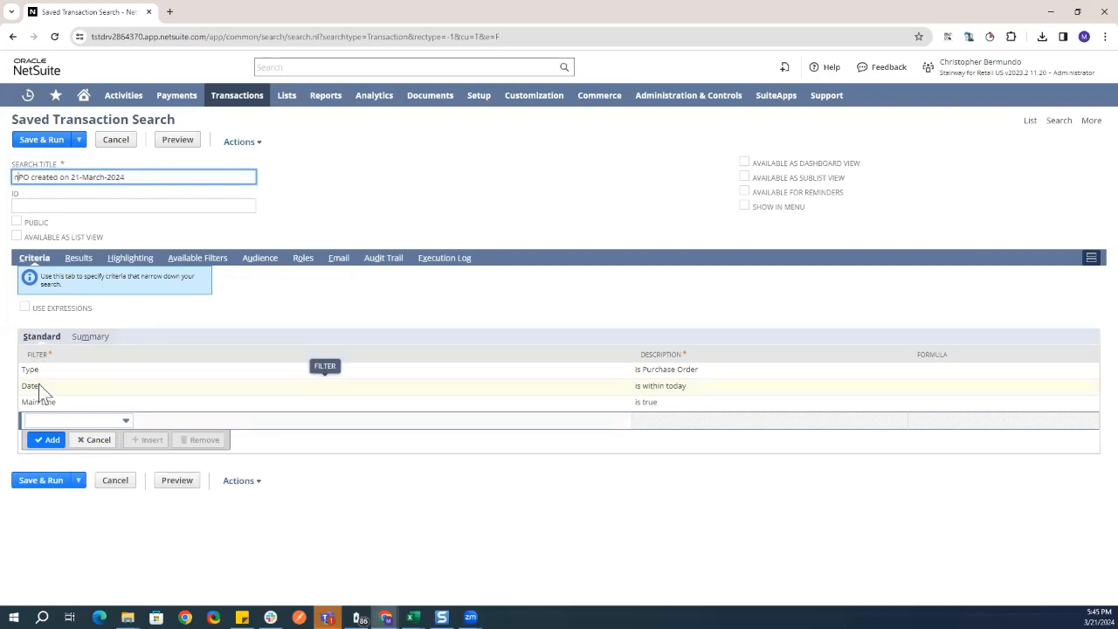
key("BackSpace")
key("BackSpace")
key("BackSpace")
type("New")
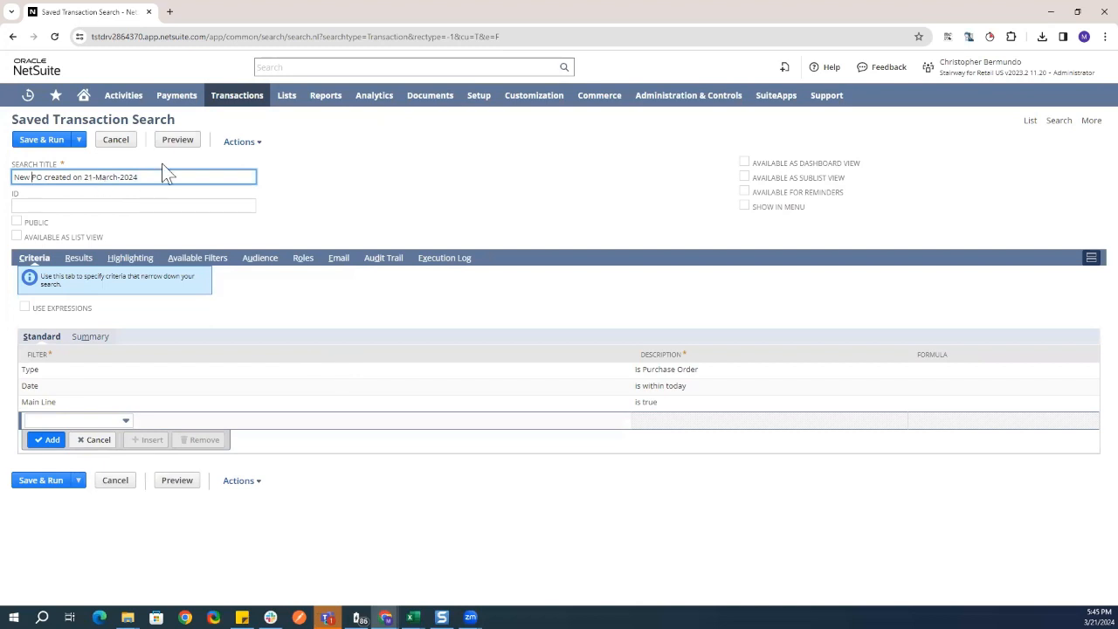
left_click(56, 142)
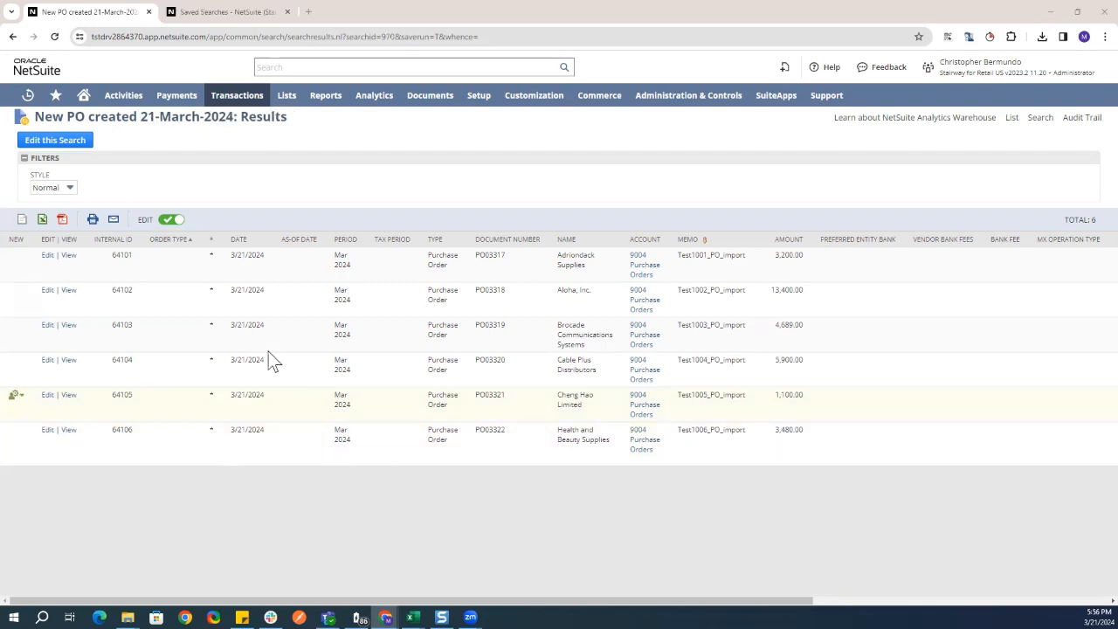
Check the externalid values in the Test_PO_import workbook in Excel and return to the NetSuite search results
mouse_move(413, 617)
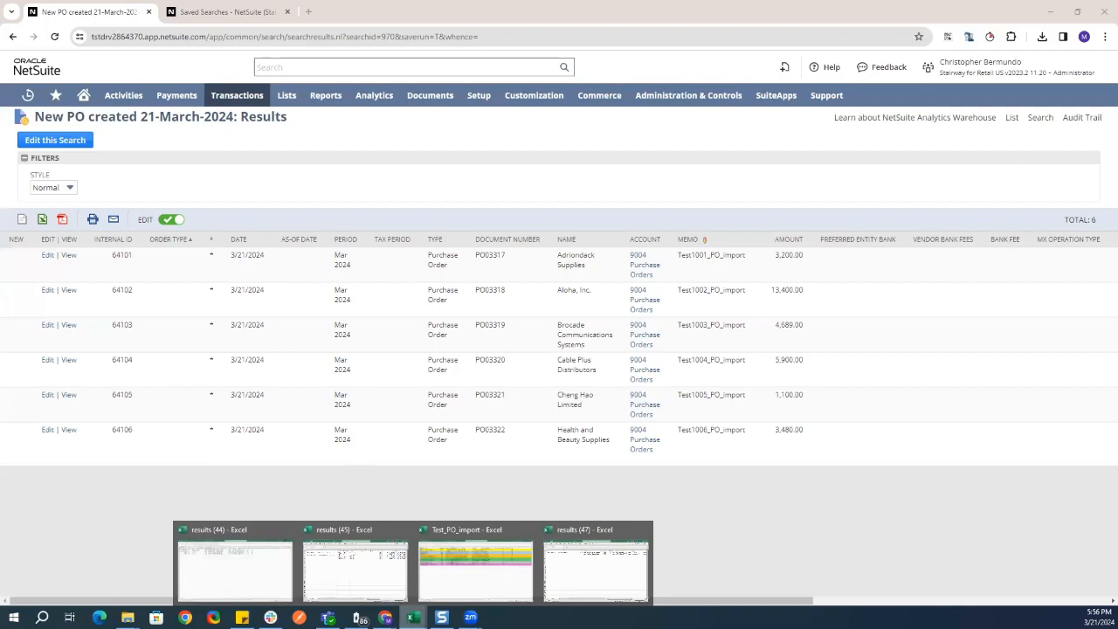
left_click(476, 564)
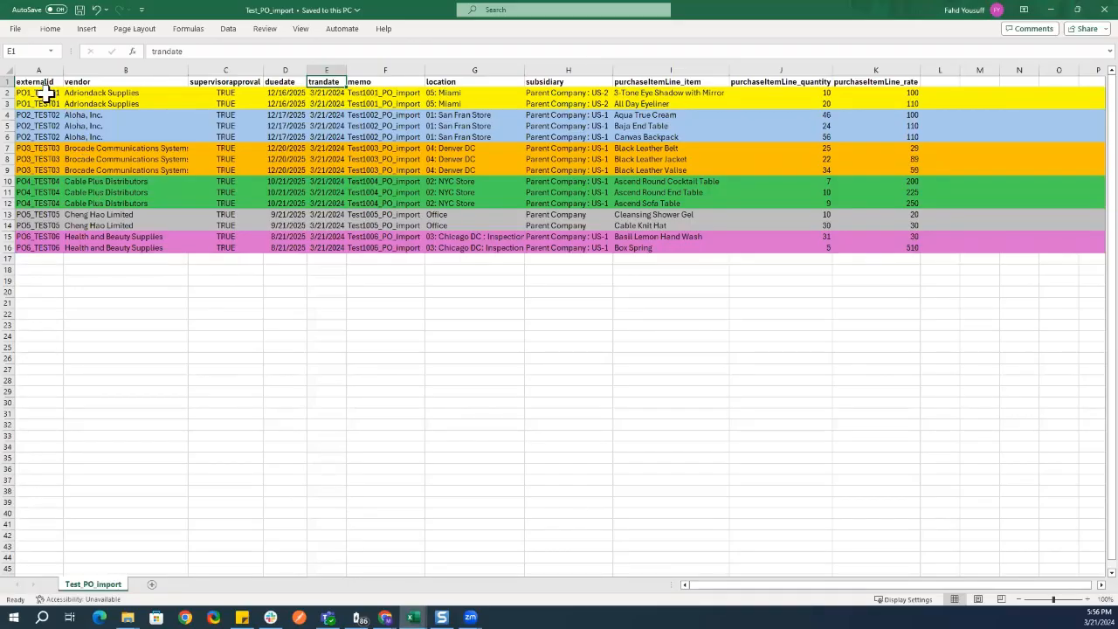
left_click(45, 94)
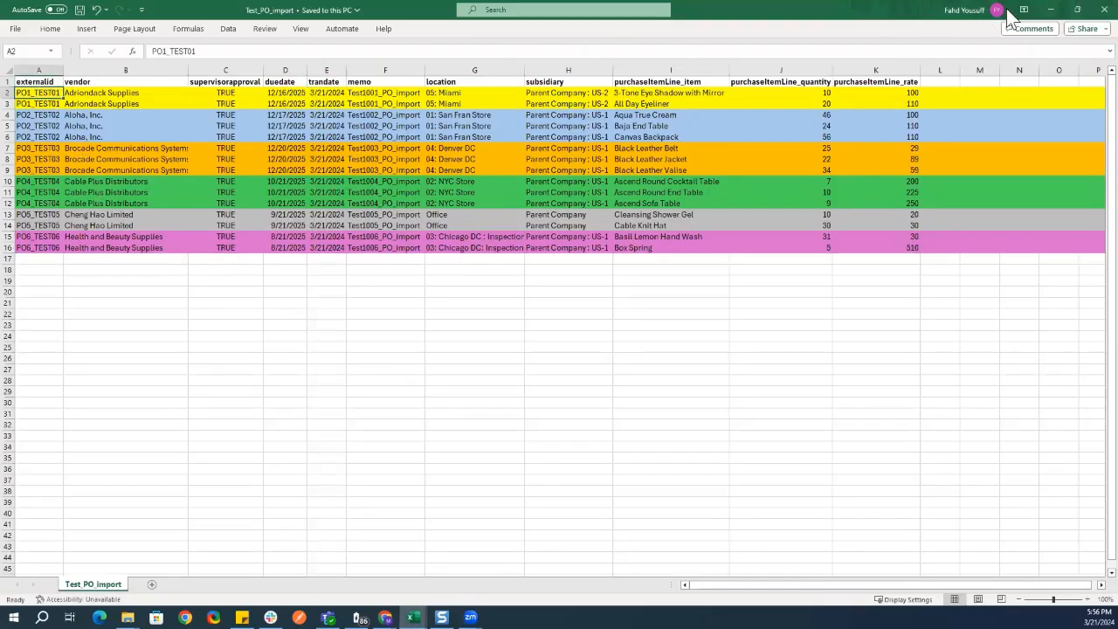
left_click(1051, 10)
Edit the saved search and add External ID as a results column
left_click(77, 145)
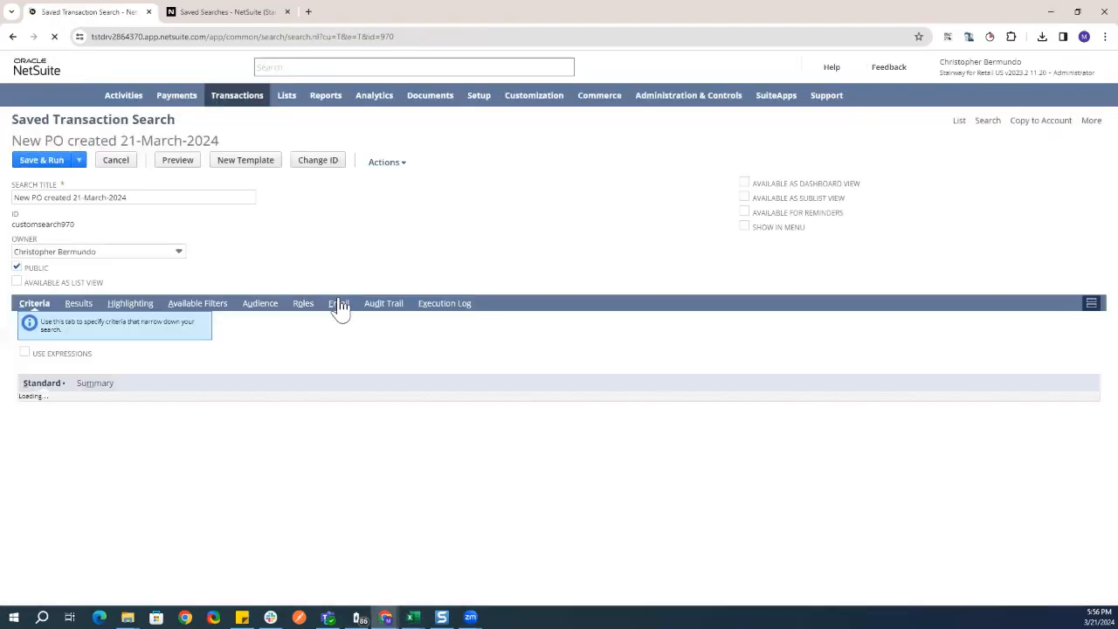
left_click(79, 303)
scroll(83, 437, "down", 5)
left_click(83, 523)
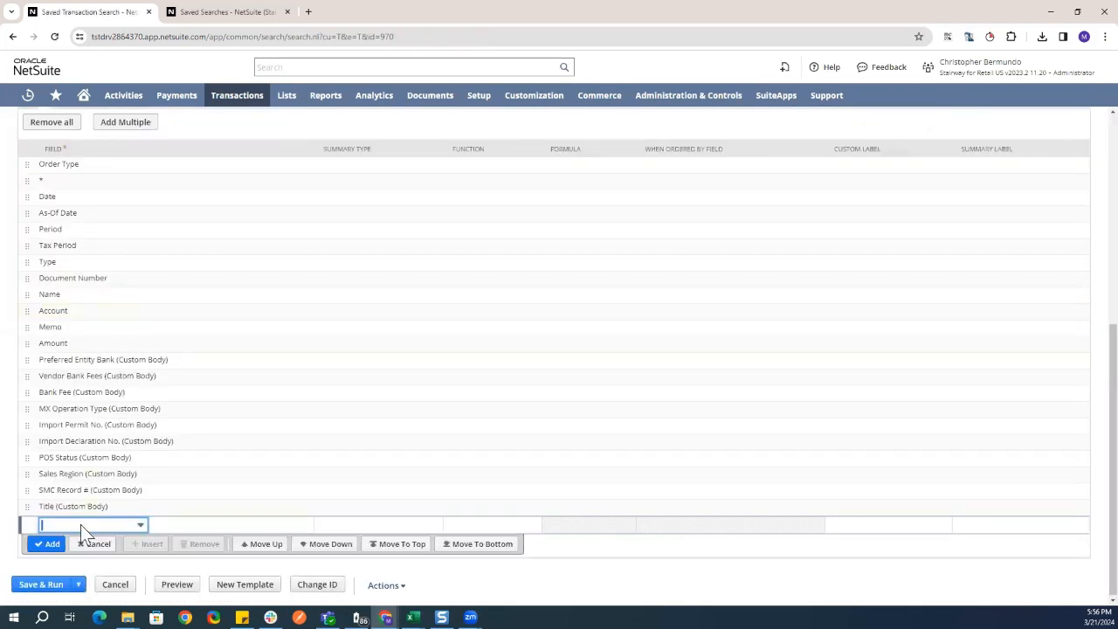
type("Exchange Rate")
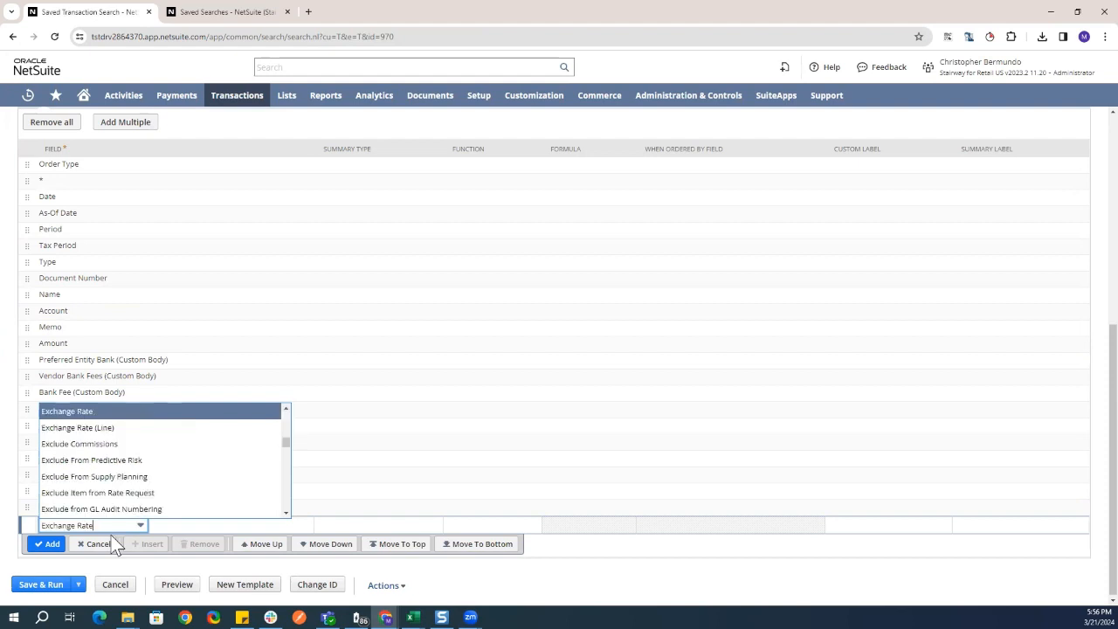
type("t")
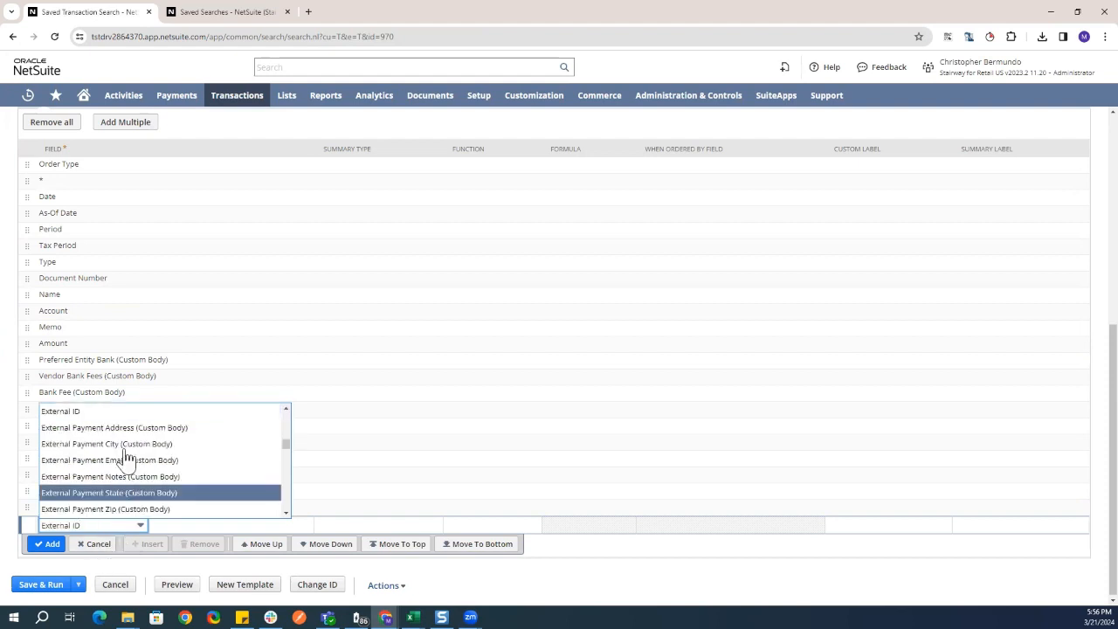
left_click(131, 411)
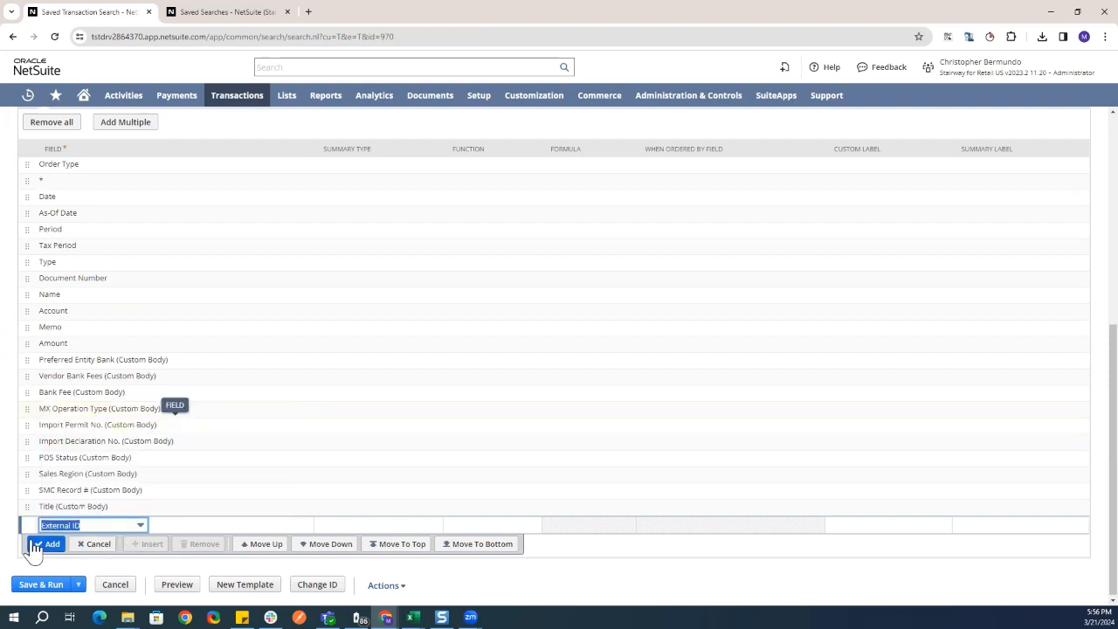
left_click(45, 543)
Move the External ID column between As-Of Date and Period, and save and run the search
scroll(67, 537, "up", 1)
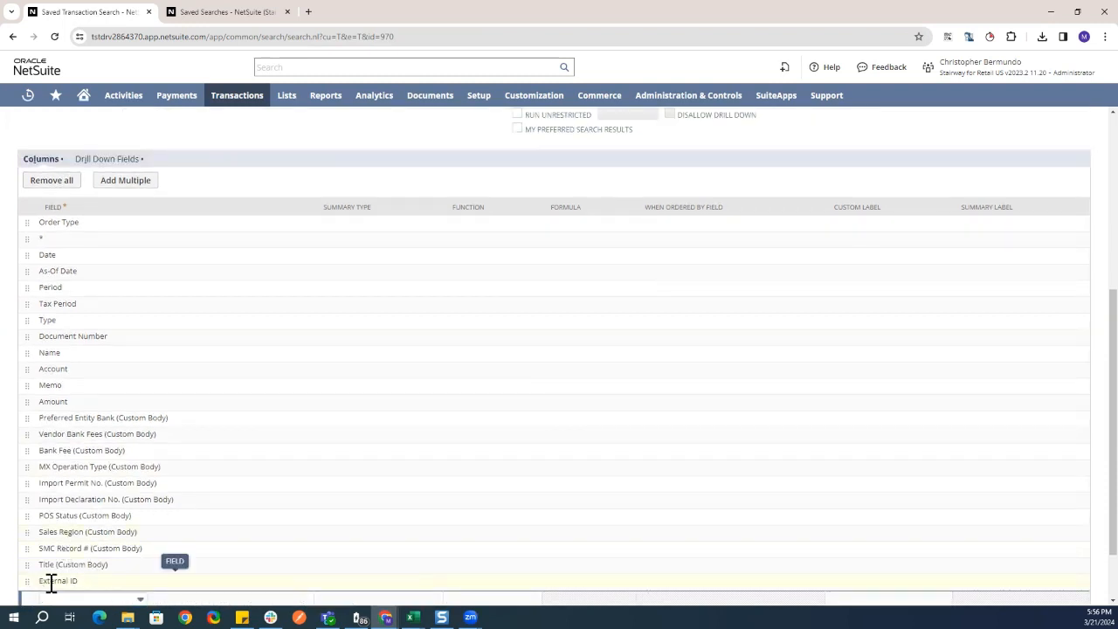
left_click(42, 583)
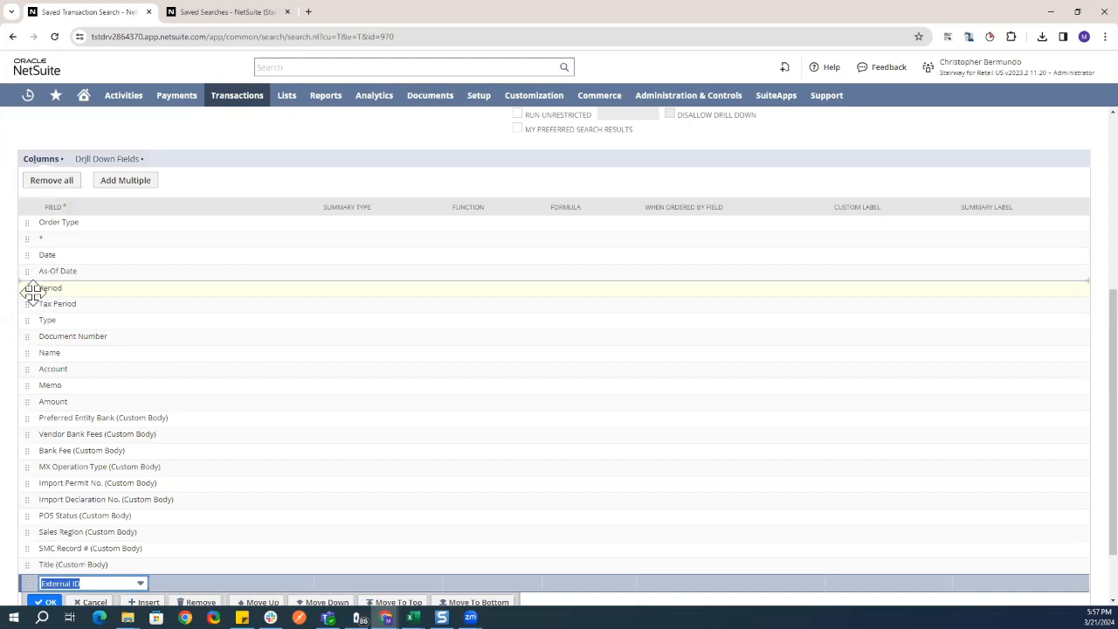
left_click(32, 297)
left_click(49, 308)
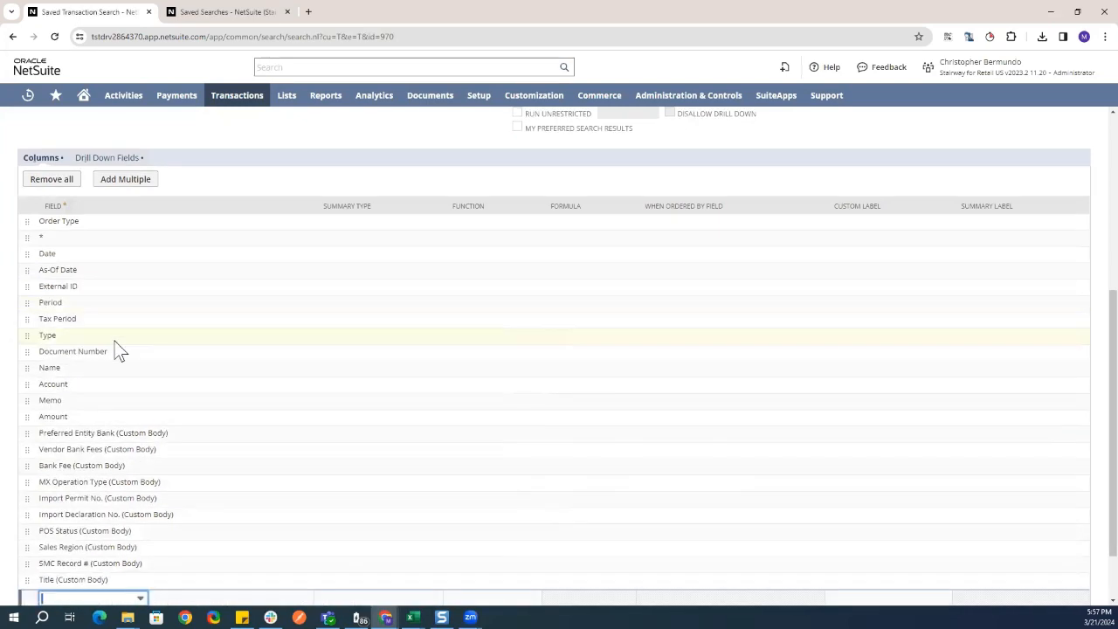
scroll(115, 341, "up", 3)
scroll(61, 166, "up", 1)
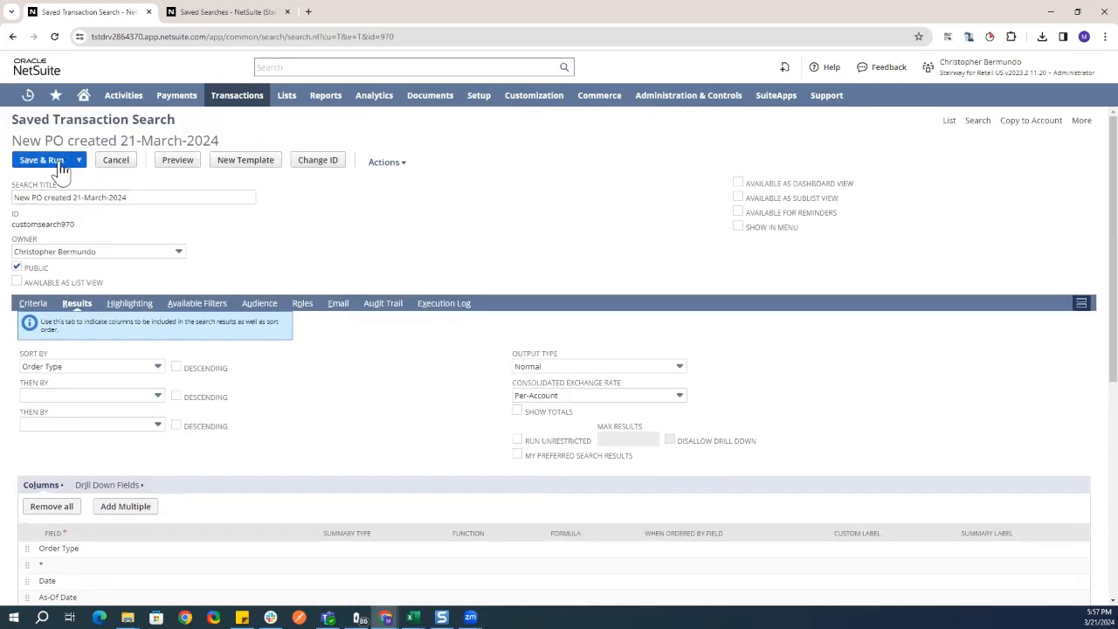
left_click(59, 168)
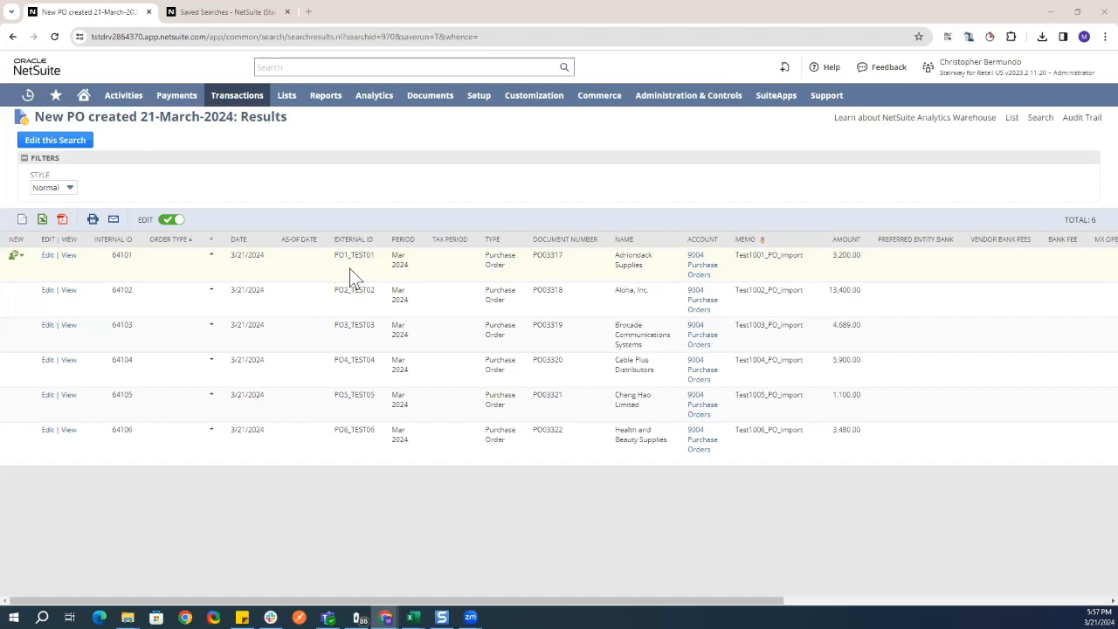
Examine the External ID values of the first two purchase orders in the search results
left_click_drag(335, 255, 336, 293)
double_click(359, 9)
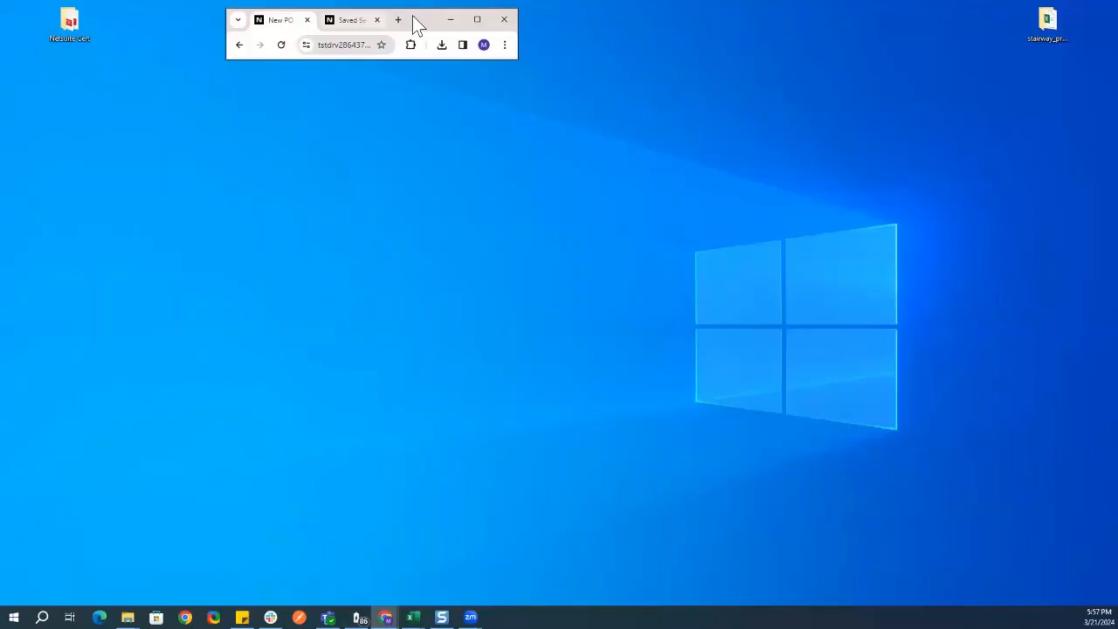
left_click(472, 20)
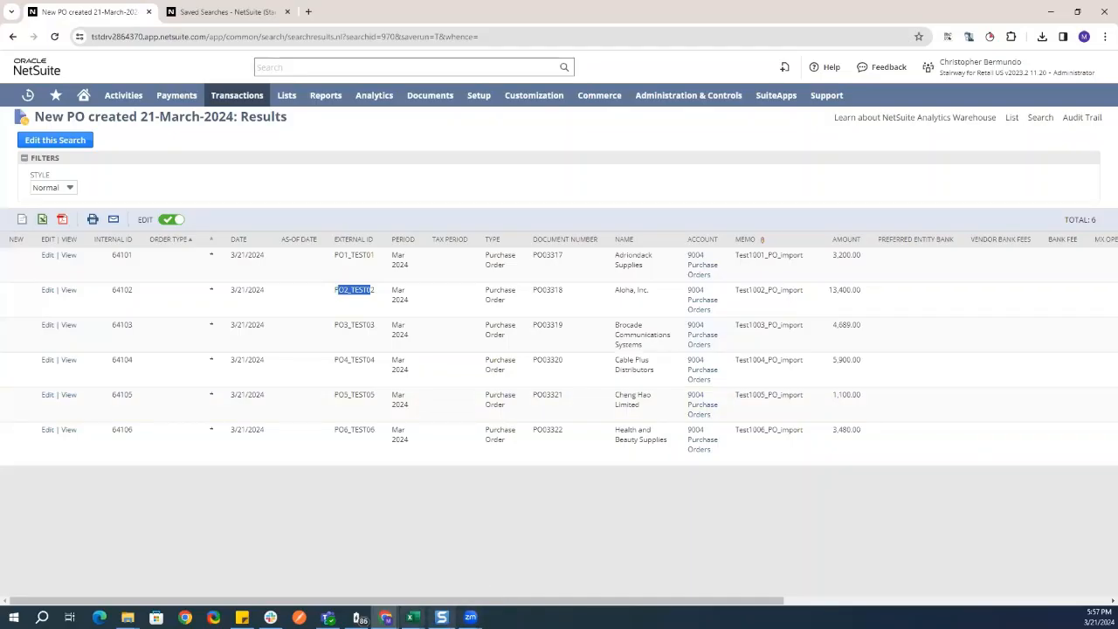
Switch to the Test_PO_import workbook in Excel and resize its window to sit beside the External ID column of the NetSuite results
left_click(412, 618)
left_click(448, 581)
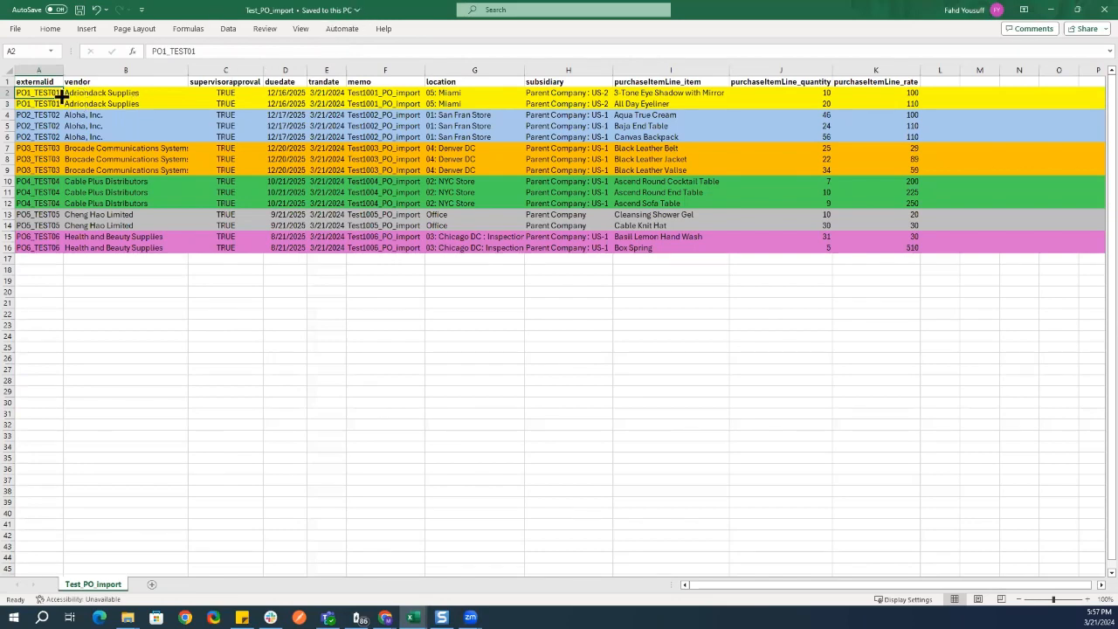
left_click_drag(708, 5, 885, 70)
left_click(896, 69)
left_click_drag(863, 19, 865, 24)
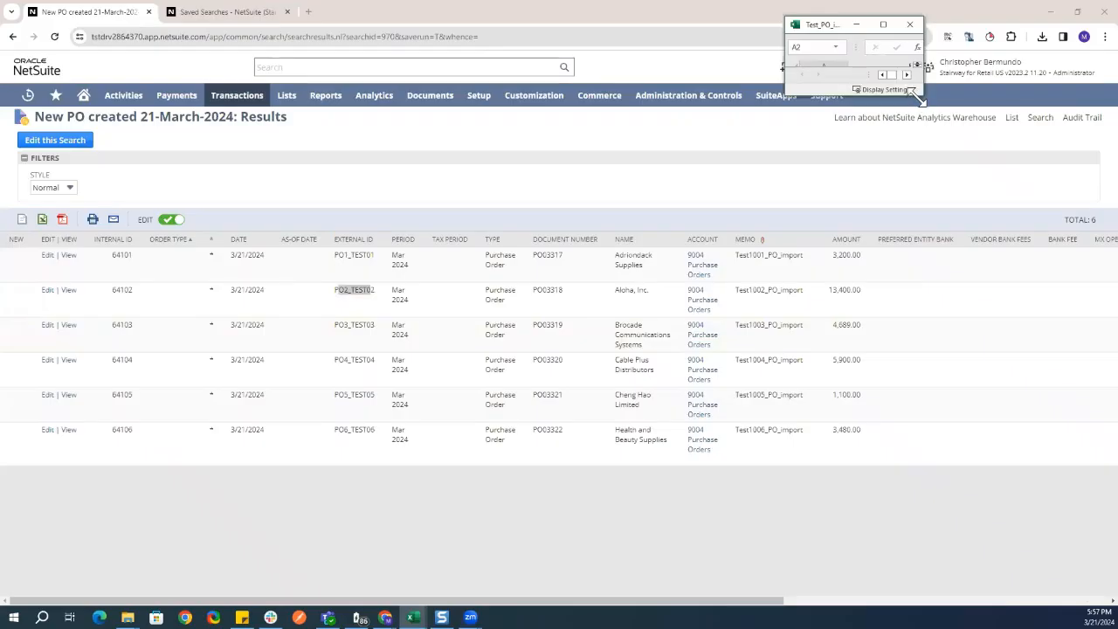
left_click_drag(919, 99, 1000, 475)
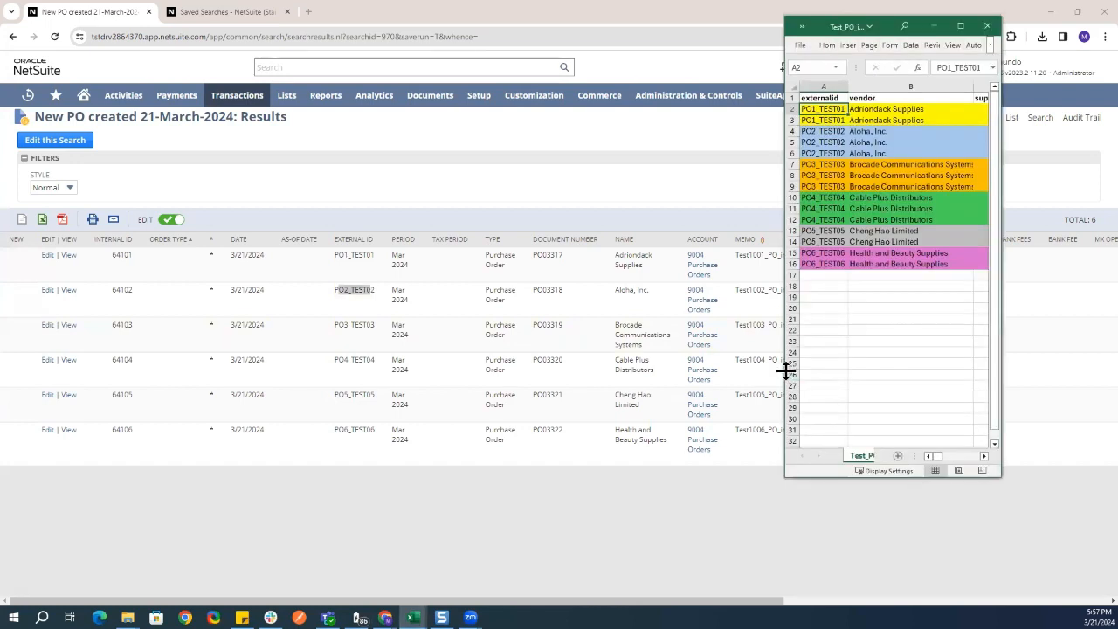
left_click_drag(789, 369, 761, 375)
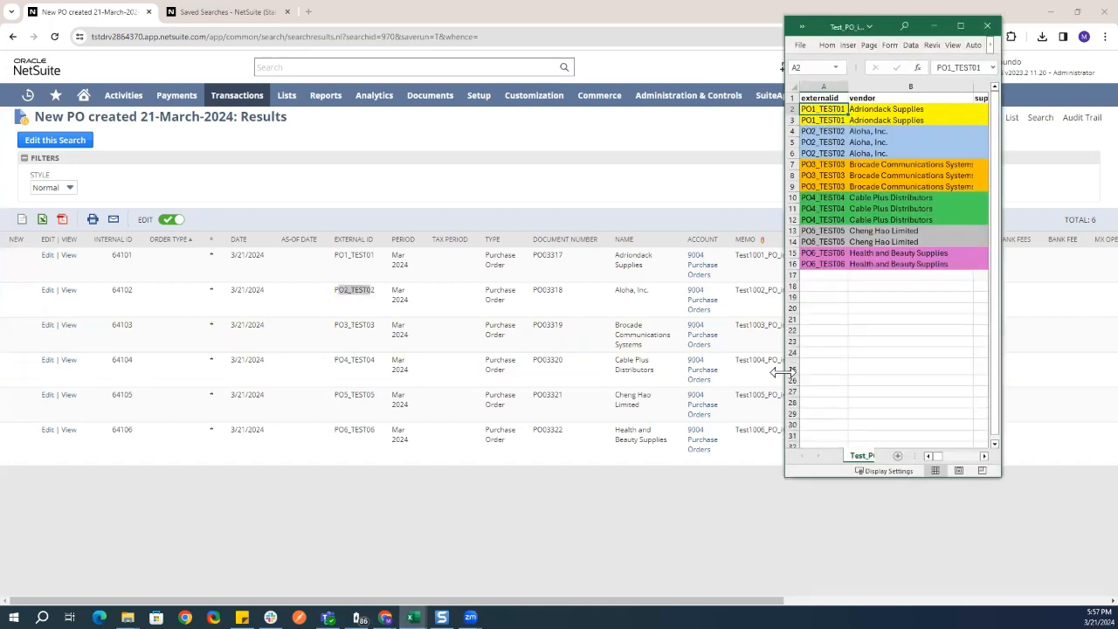
left_click_drag(782, 371, 508, 426)
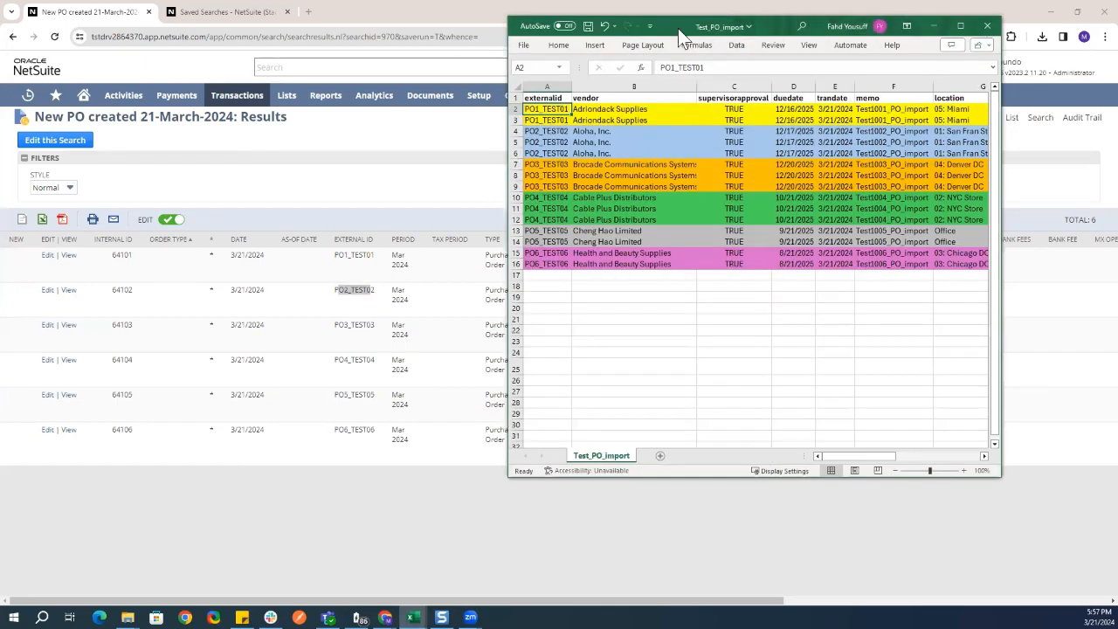
left_click_drag(678, 28, 627, 124)
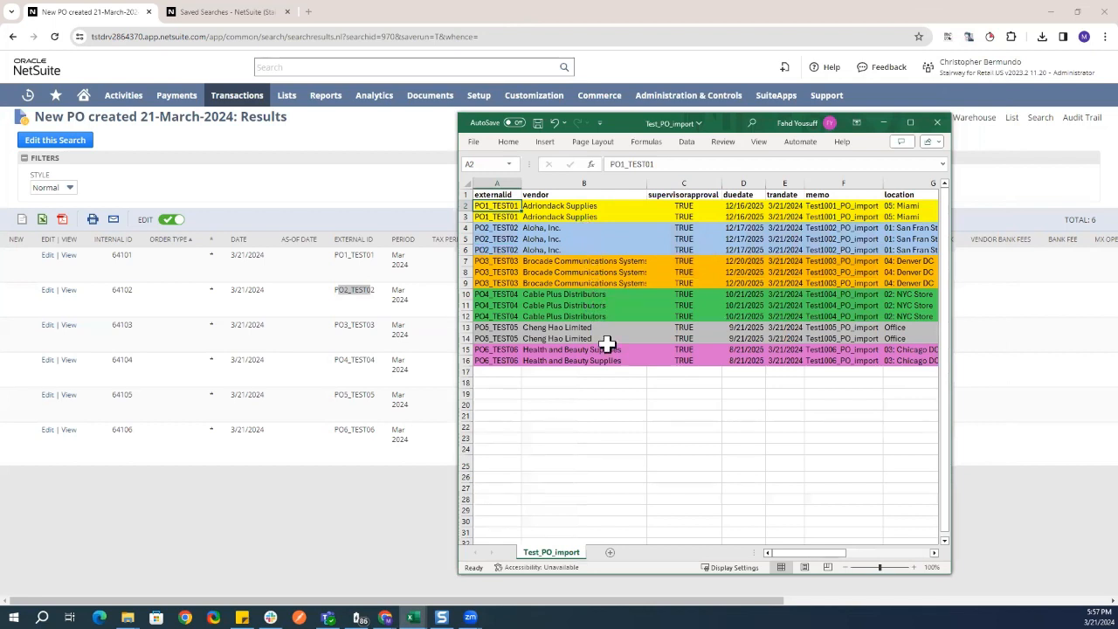
Compare the externalid cells A3 to A6 in the workbook with the External IDs in the search results
left_click(503, 217)
left_click(504, 229)
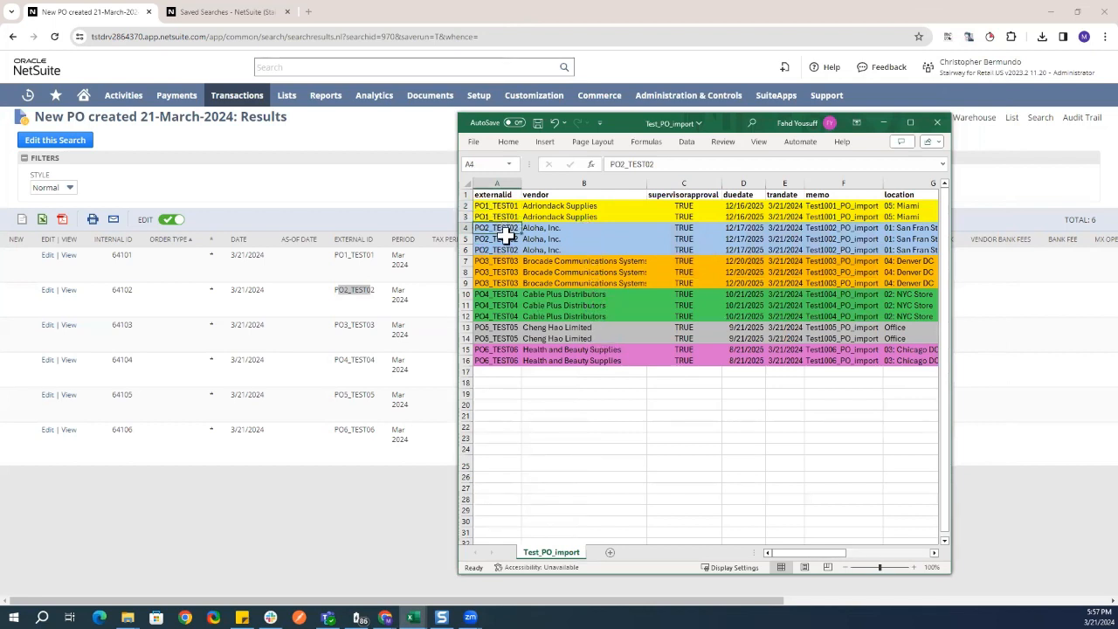
left_click(504, 239)
left_click(506, 251)
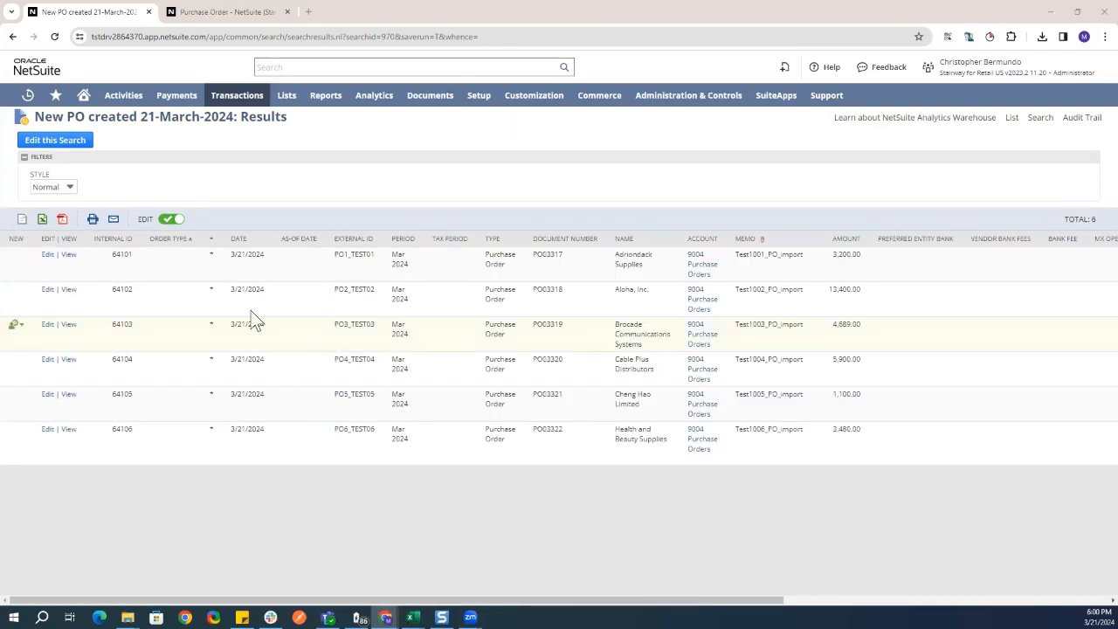
Open the Adriondack Supplies purchase order in a new browser tab, closing the old Purchase Order tab, and display it
right_click(69, 256)
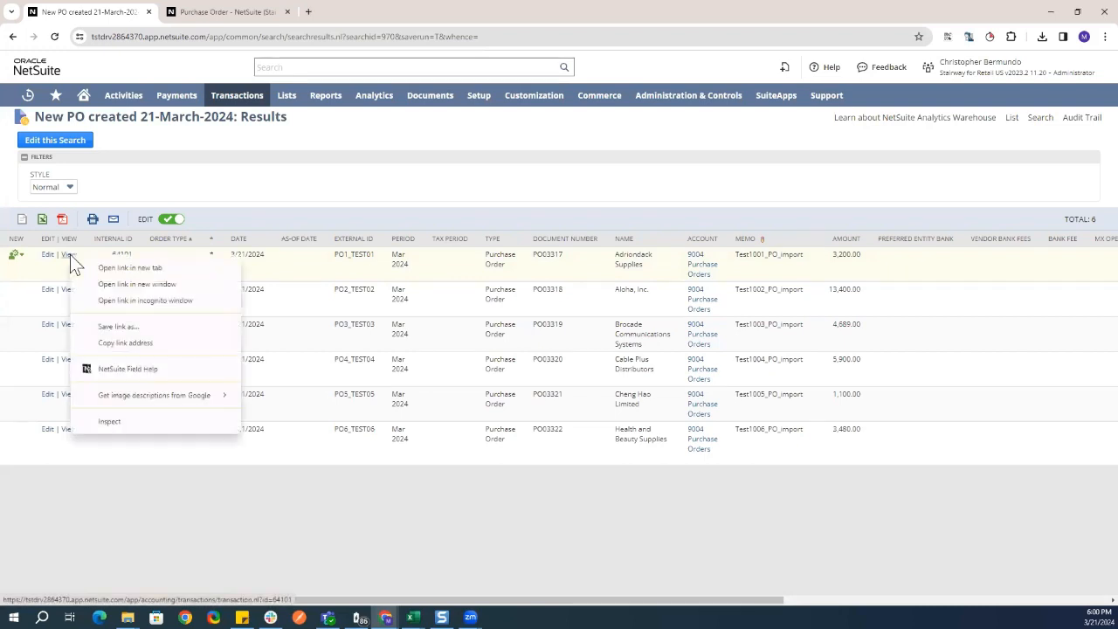
left_click(122, 268)
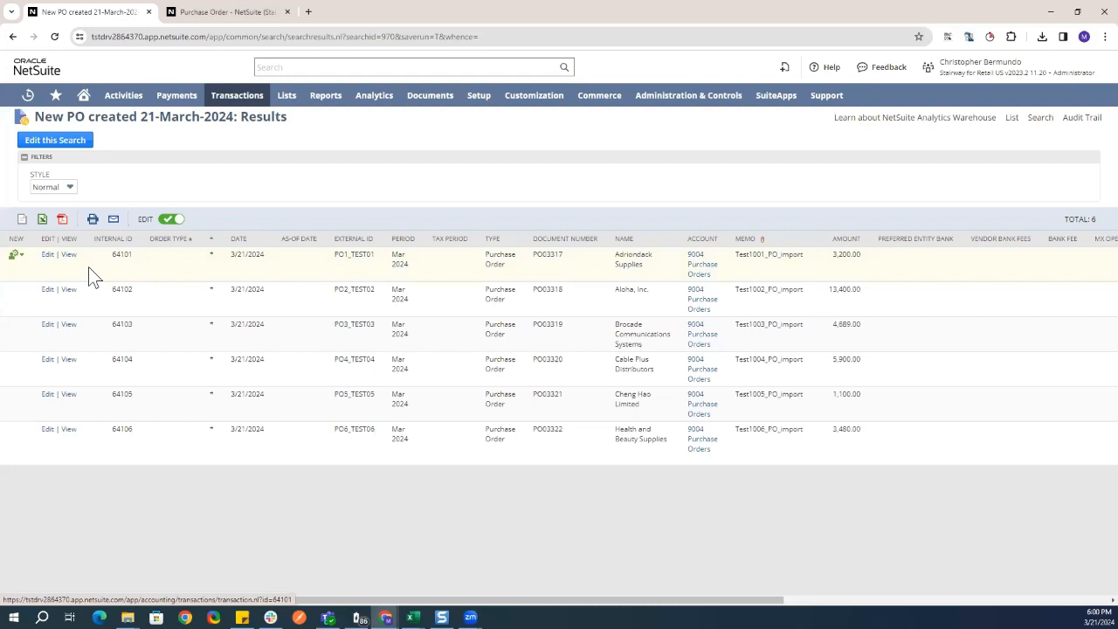
left_click(287, 11)
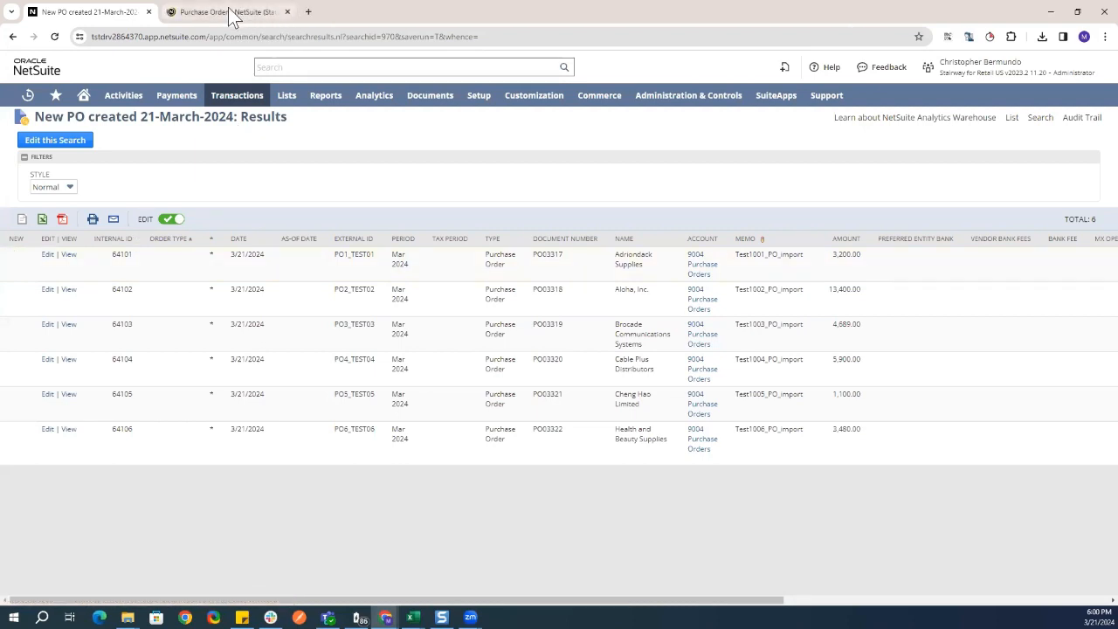
left_click(231, 12)
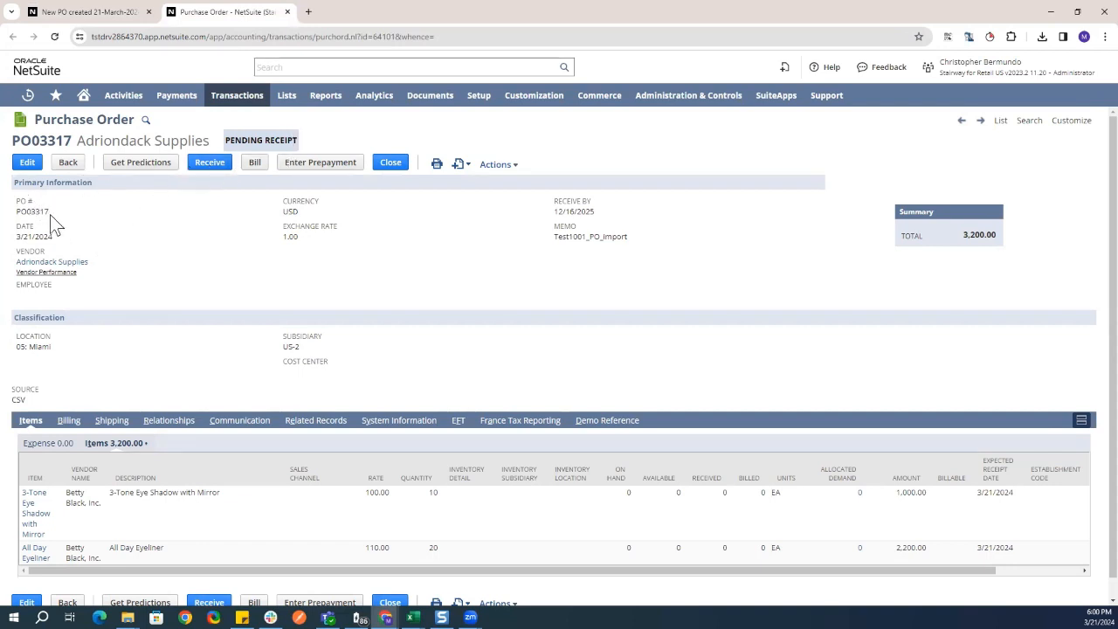
Review the PO number, date, Receive By date and memo on the Adriondack Supplies purchase order
left_click_drag(50, 214, 16, 201)
left_click(16, 244, "shift")
left_click_drag(56, 240, 19, 237)
left_click_drag(595, 212, 556, 213)
left_click_drag(56, 239, 18, 237)
left_click_drag(597, 212, 556, 213)
left_click_drag(631, 237, 557, 245)
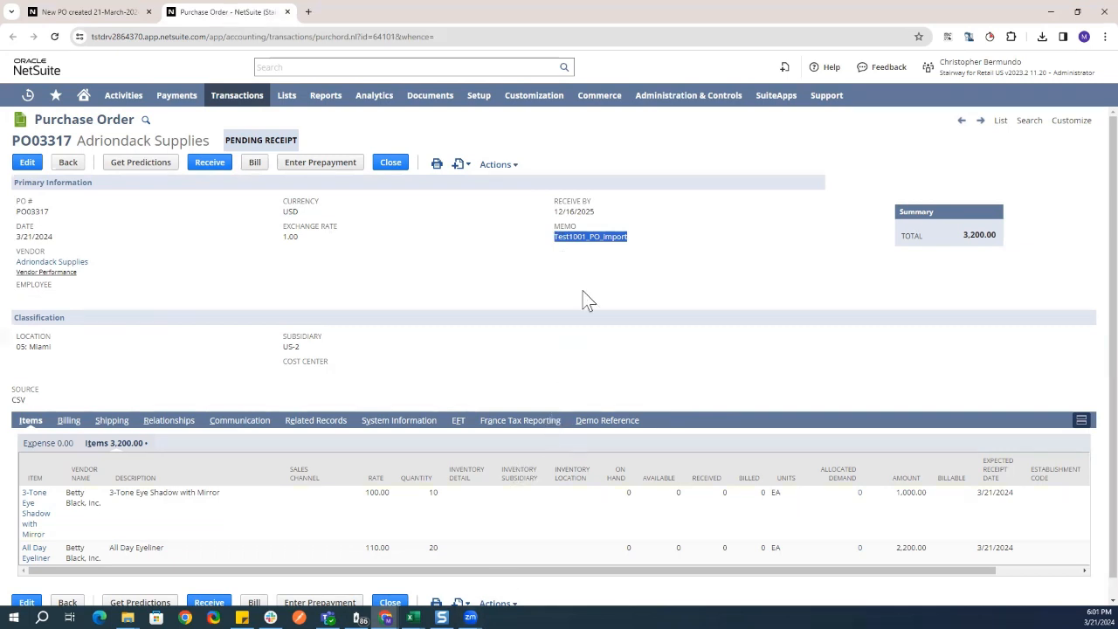
left_click(637, 244)
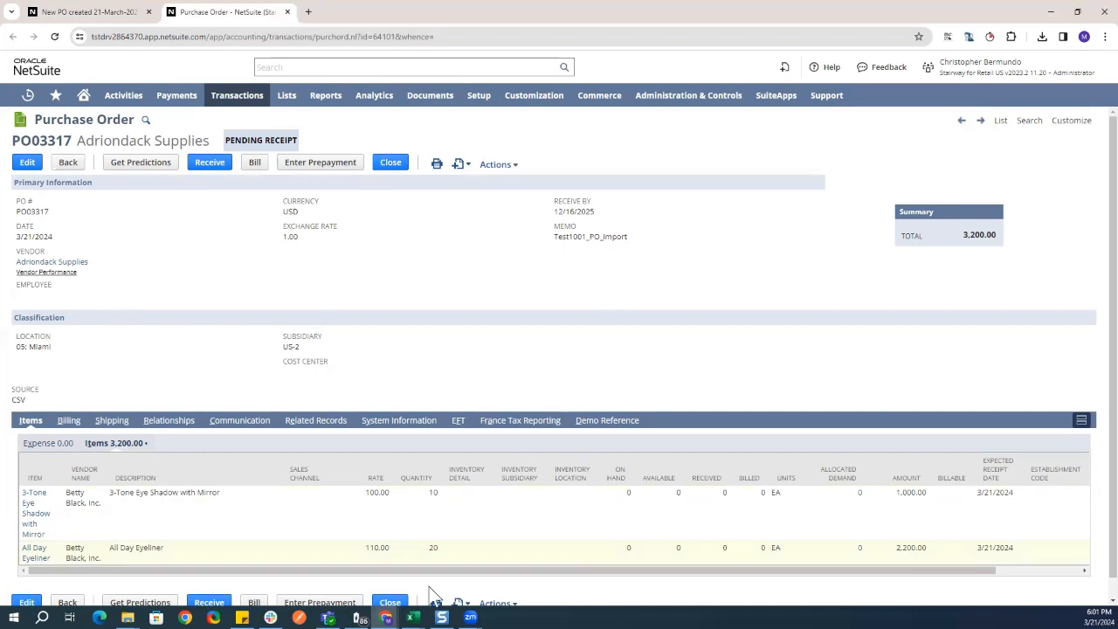
Switch to the Test_PO_import workbook in Excel, check the memo in cell F2 against the purchase order, and minimize the workbook
mouse_move(410, 617)
left_click(476, 555)
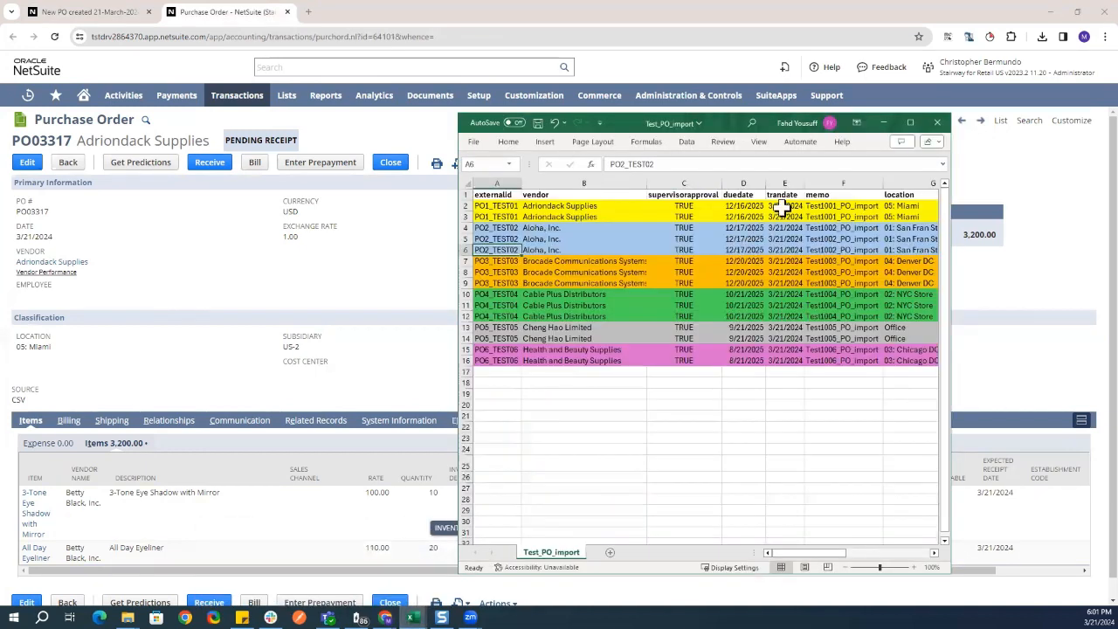
left_click(838, 207)
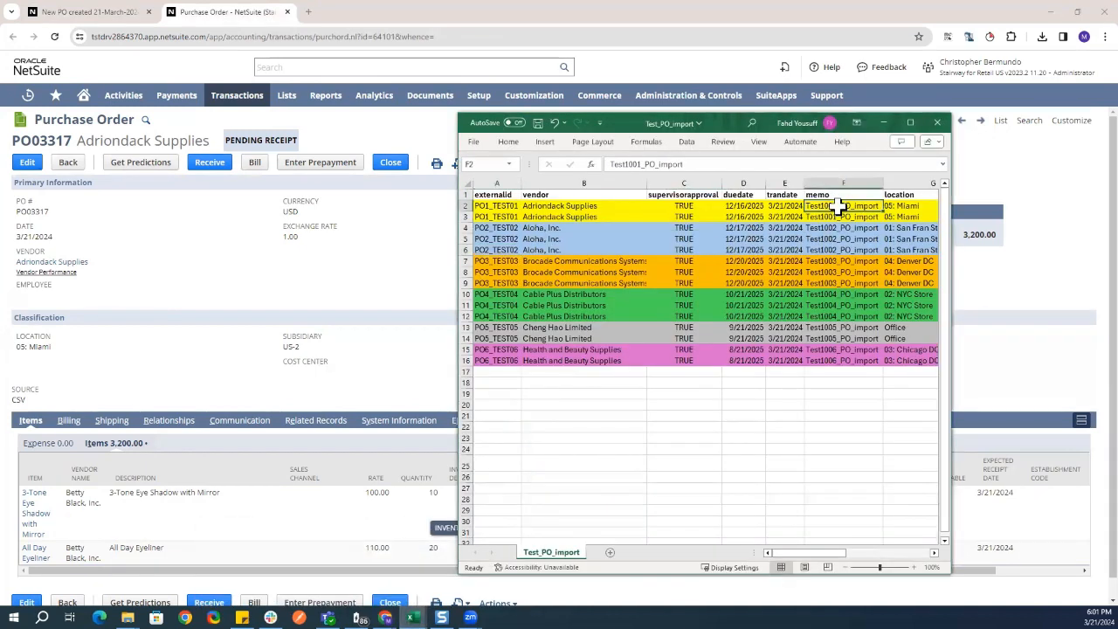
left_click(883, 122)
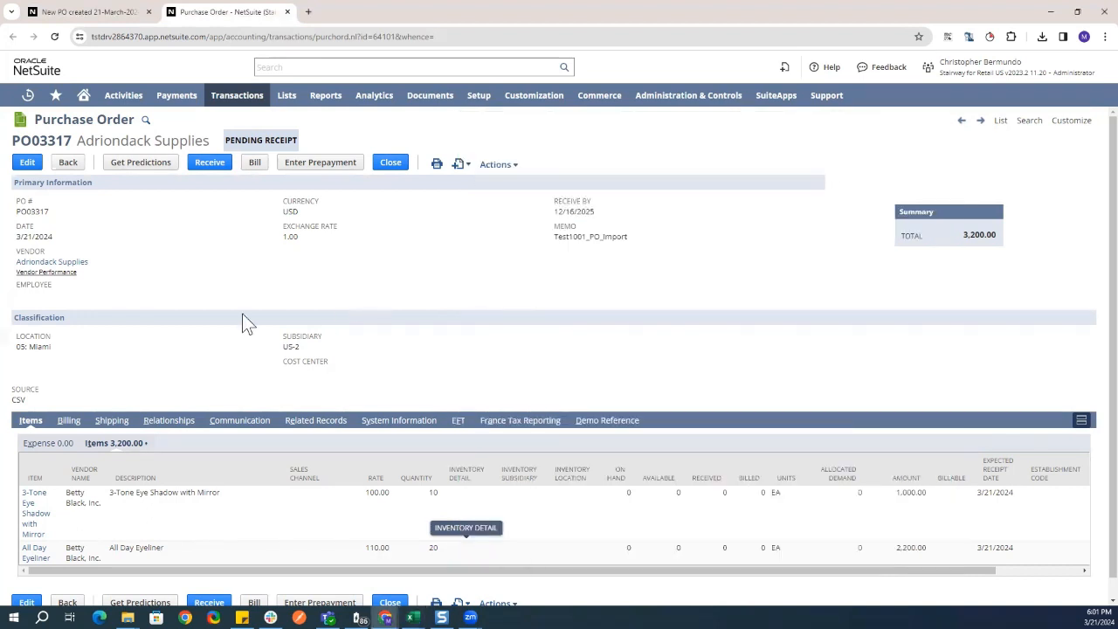
Compare the location and subsidiary on the NetSuite purchase order with cells G2 and H2 of the Test_PO_import workbook in Excel
triple_click(26, 346)
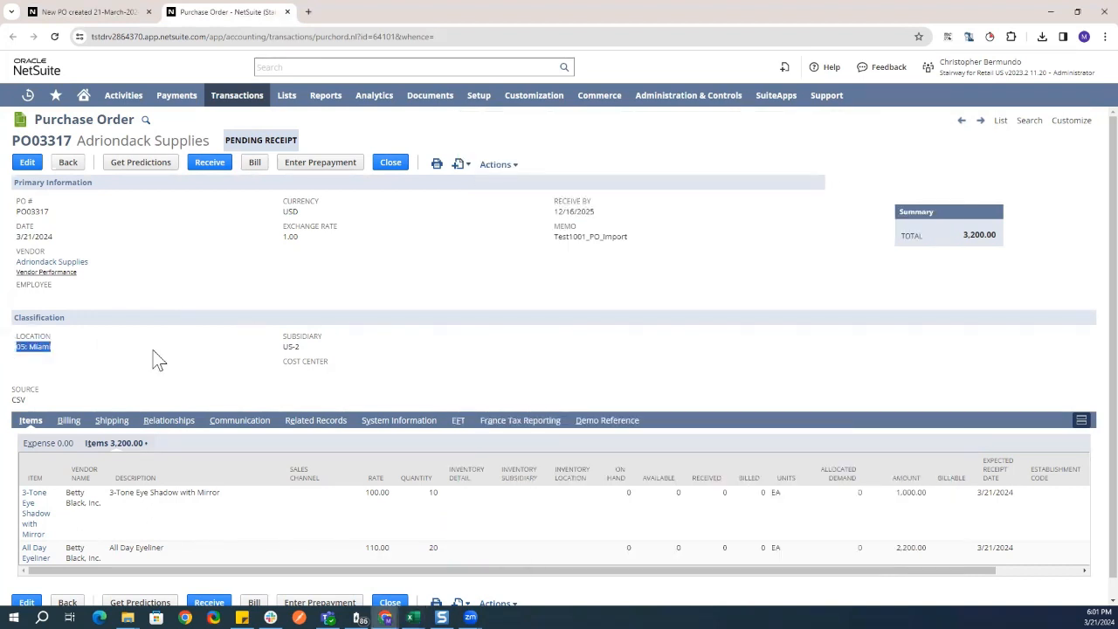
triple_click(300, 347)
scroll(91, 487, "down", 1)
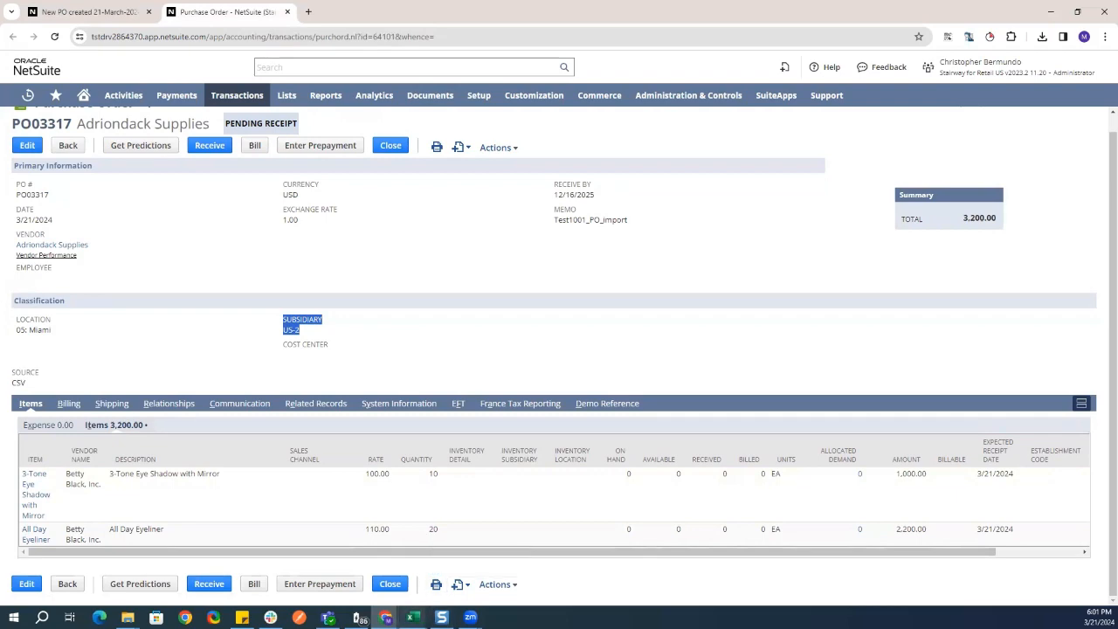
left_click(411, 617)
left_click(468, 563)
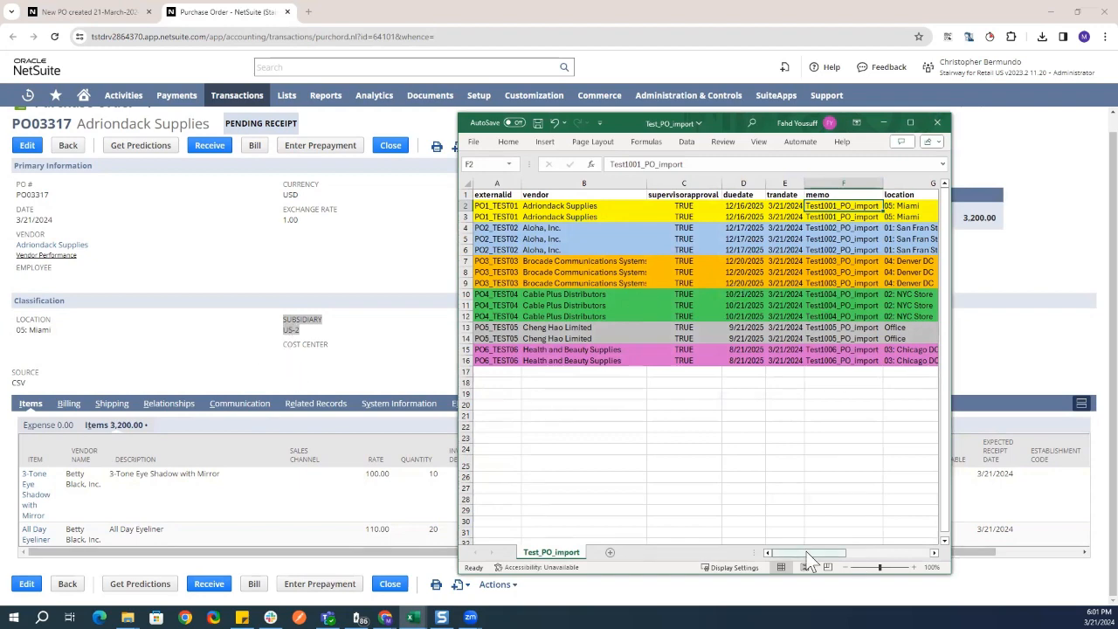
left_click_drag(806, 551, 830, 550)
left_click(772, 206)
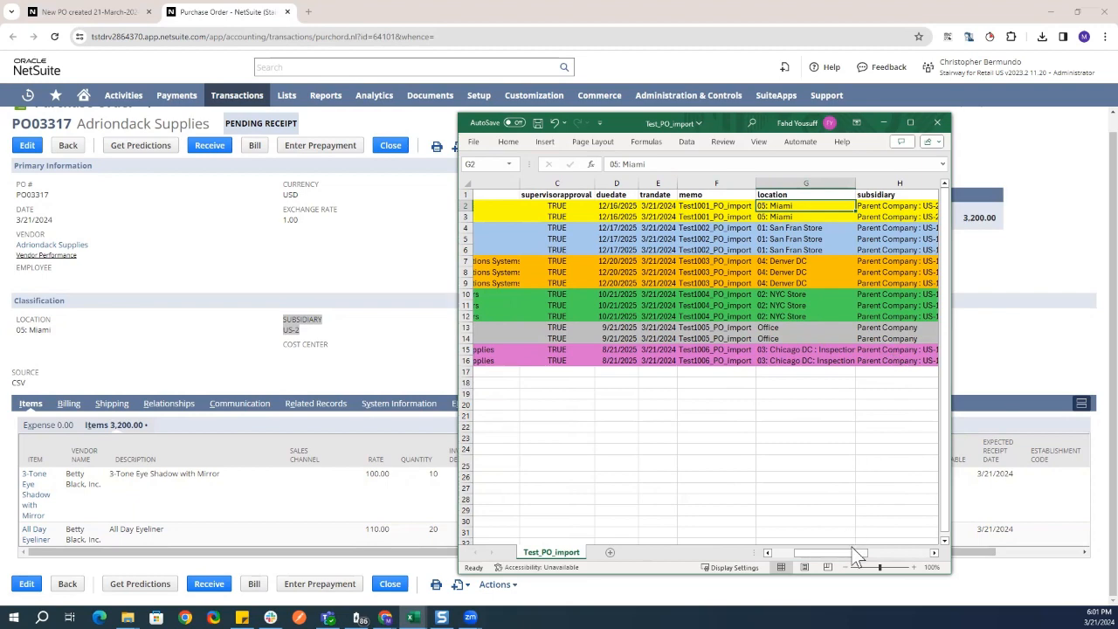
left_click_drag(851, 553, 894, 552)
left_click(863, 208)
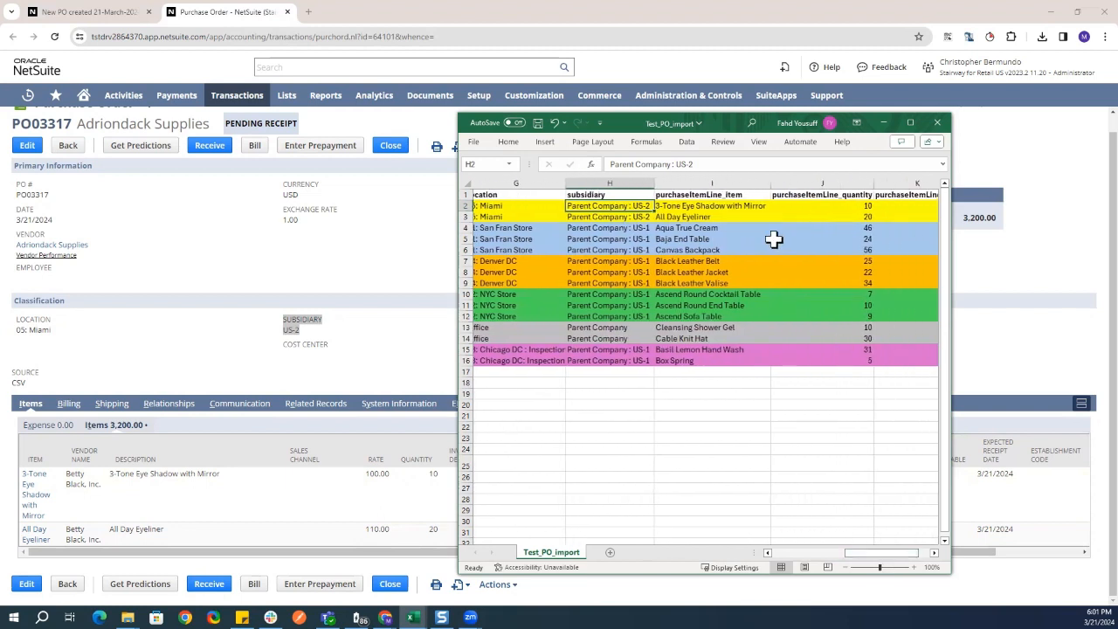
Compare the item names in cells I2 and I3 of the workbook with the two item descriptions on the NetSuite purchase order
left_click(736, 207)
left_click(727, 217)
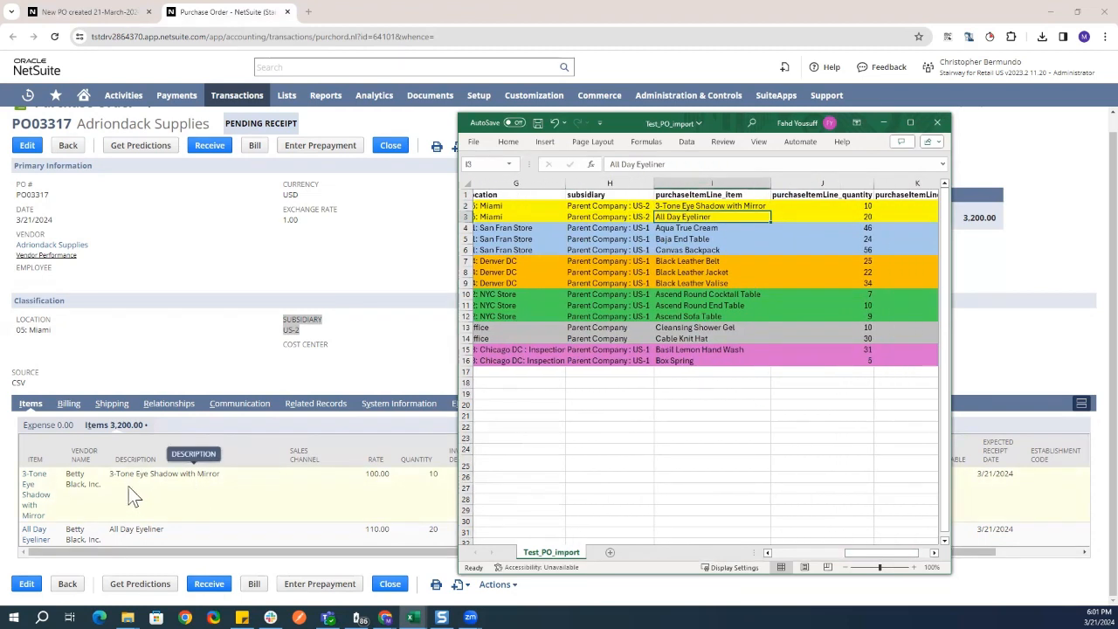
left_click_drag(223, 474, 115, 473)
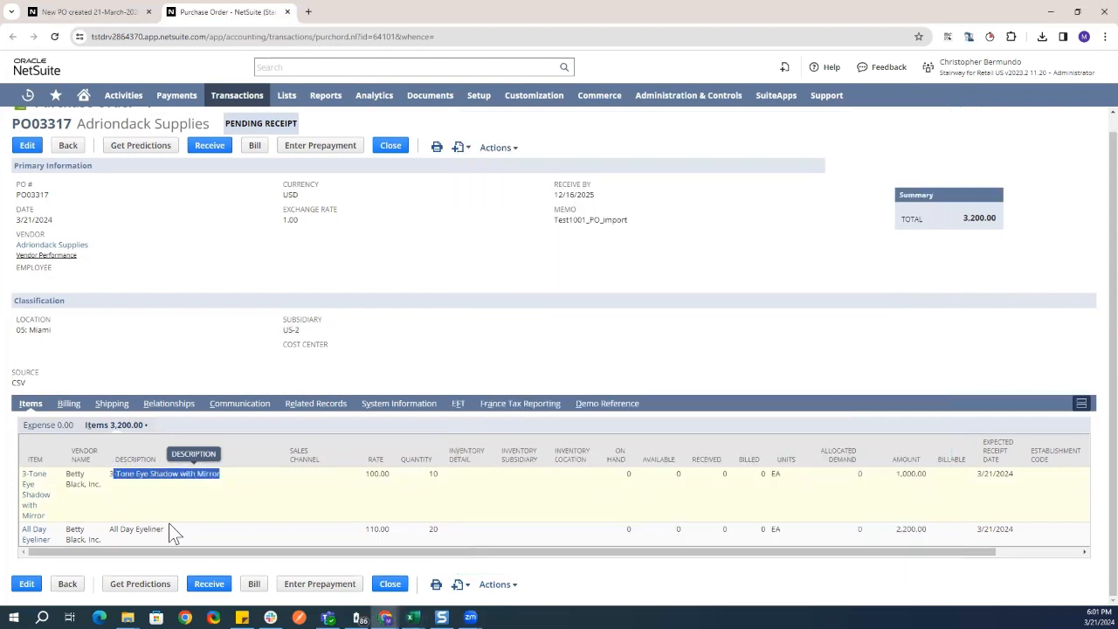
left_click_drag(165, 529, 107, 529)
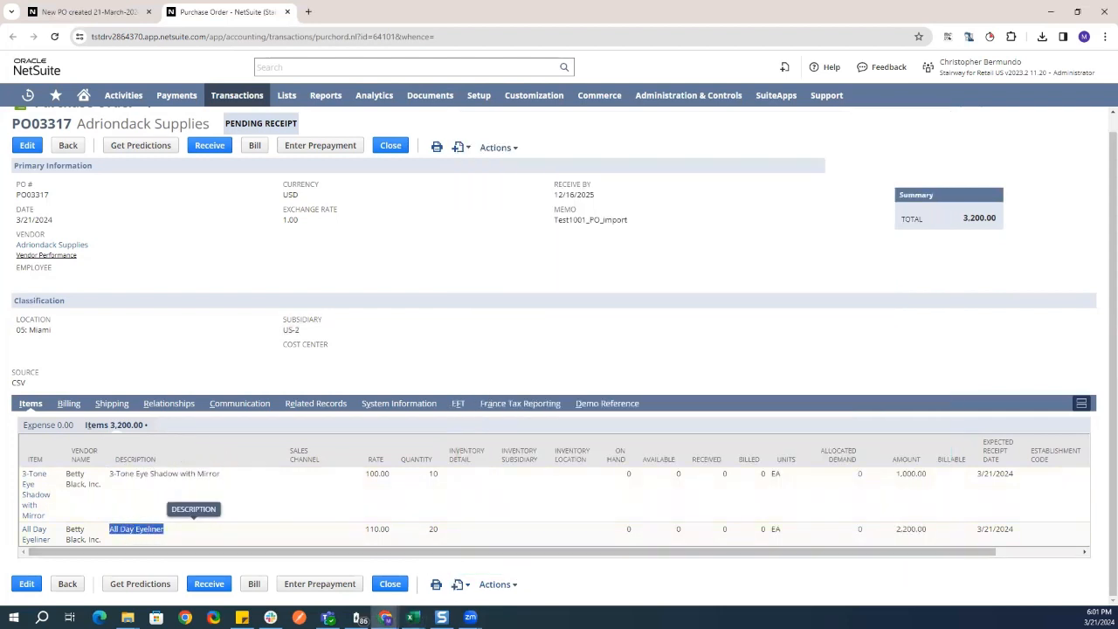
Return to the Excel workbook and compare the purchaseItemLine_quantity and purchaseItemLine_rate values with the order's item lines, moving the window clear of them
left_click(412, 617)
left_click(476, 568)
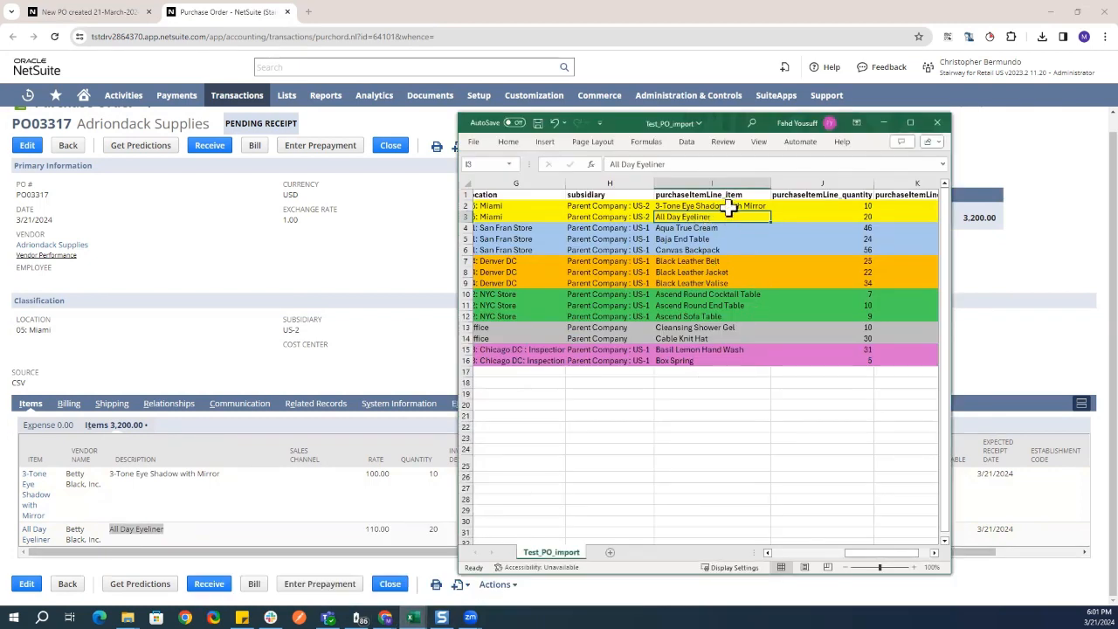
left_click(799, 217)
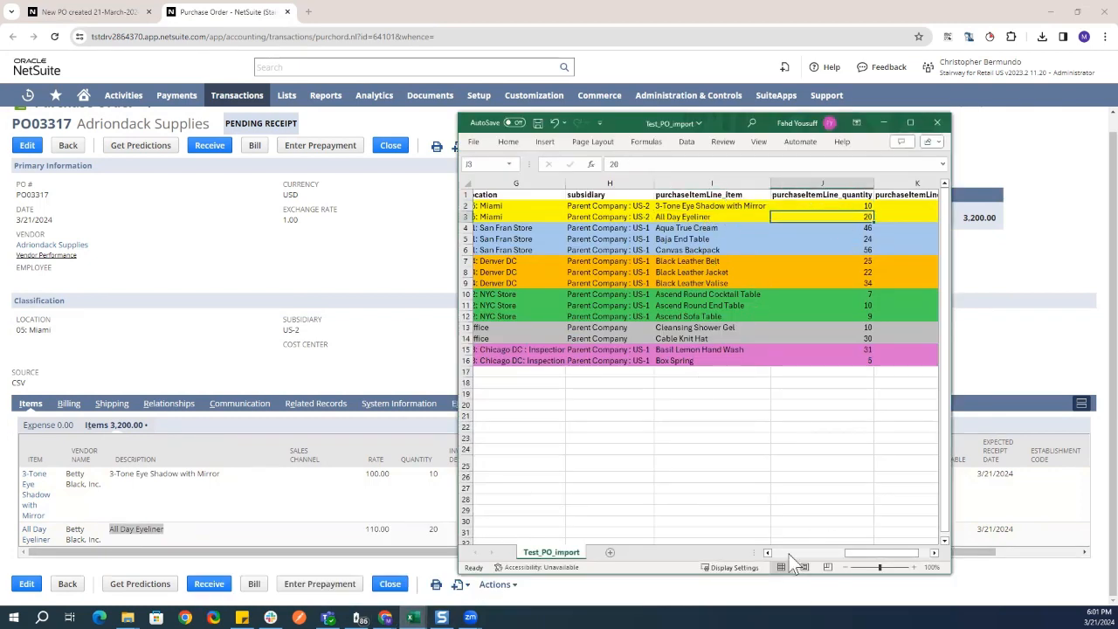
left_click_drag(852, 554, 864, 553)
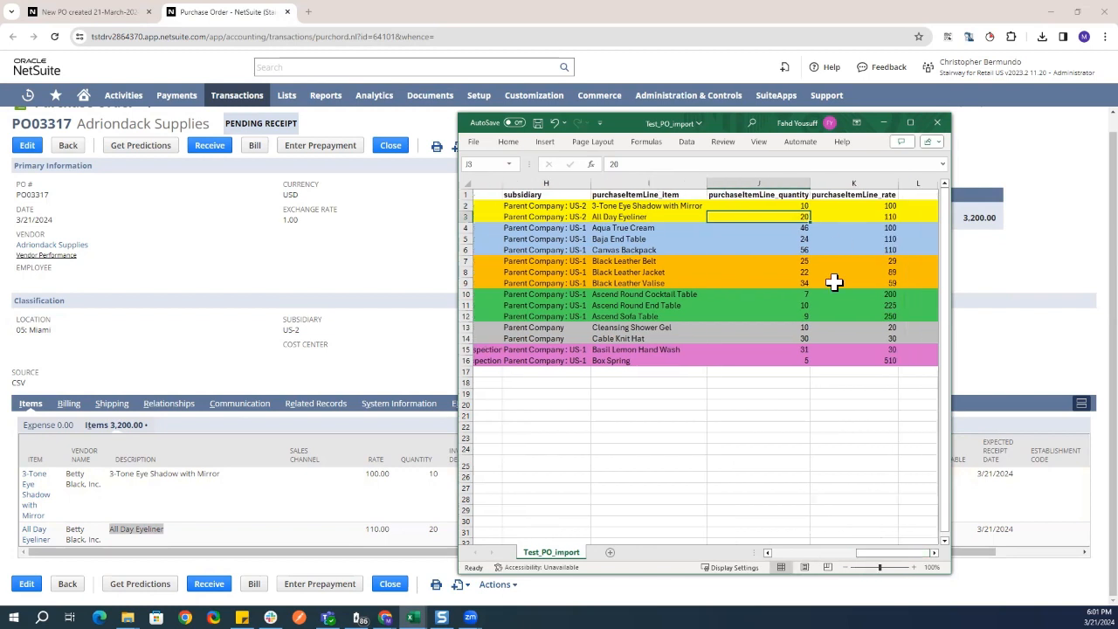
left_click(876, 205)
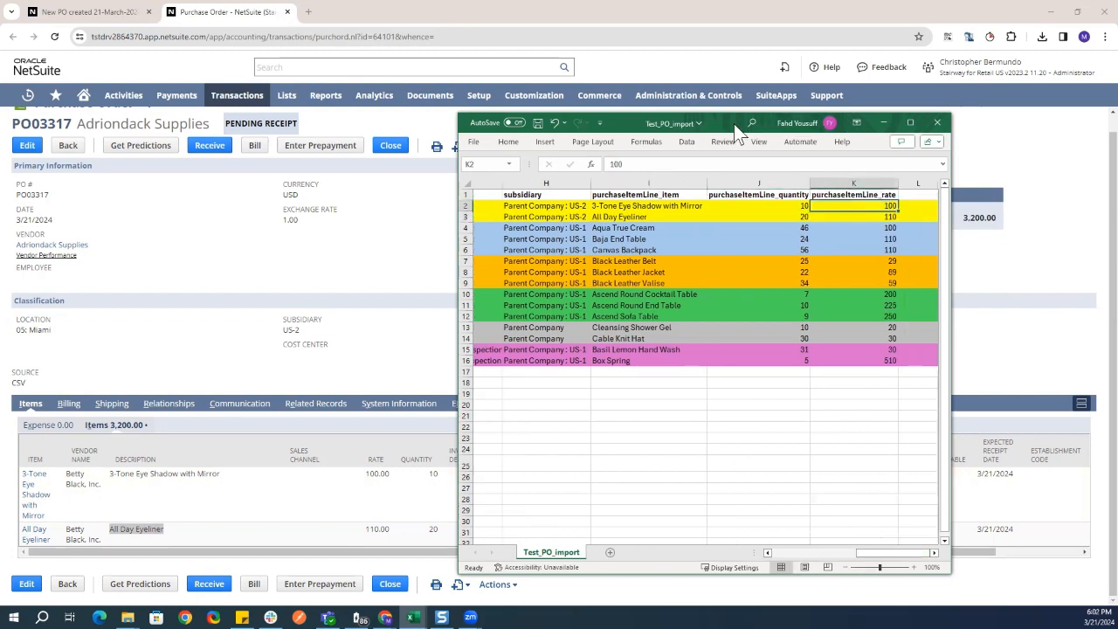
left_click_drag(734, 124, 848, 121)
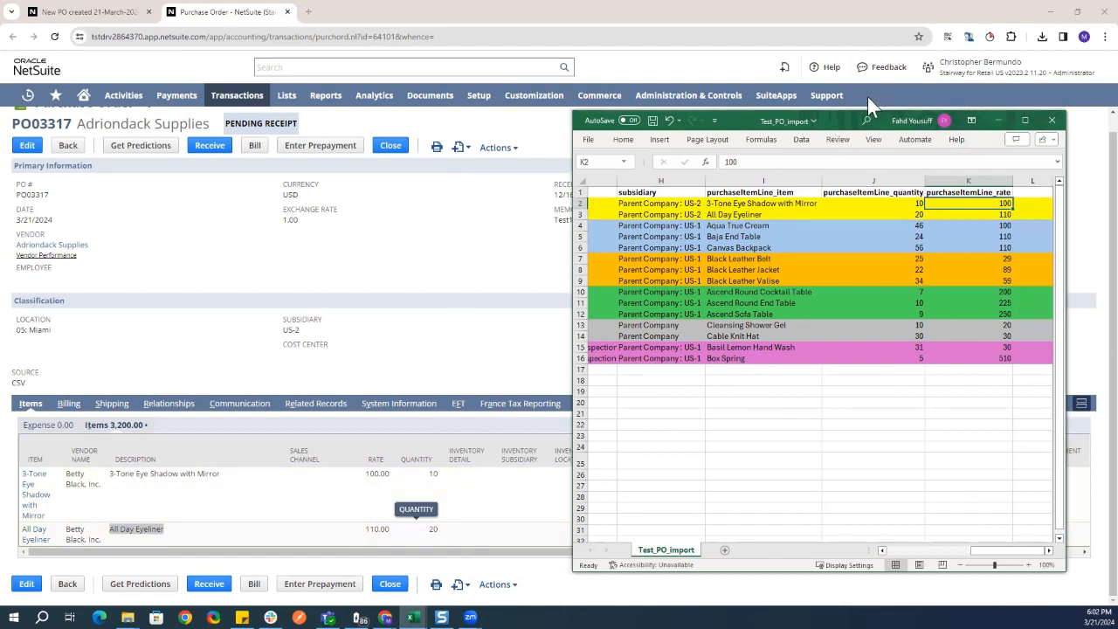
Return to the NetSuite purchase order and check its Source field
left_click(161, 383)
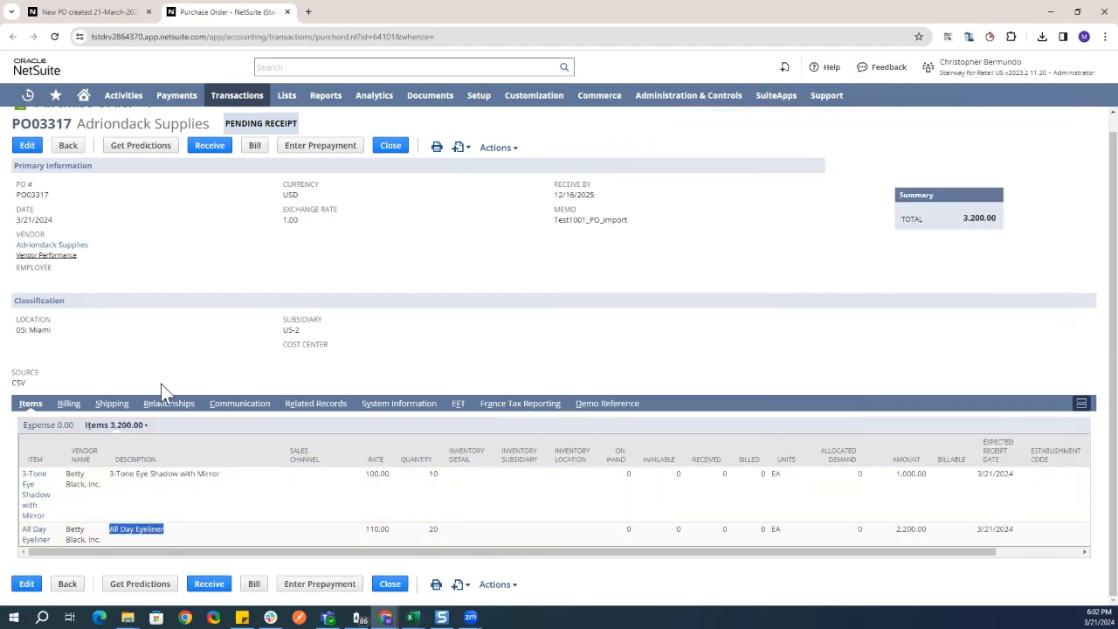
triple_click(26, 384)
left_click(43, 378)
scroll(138, 285, "up", 1)
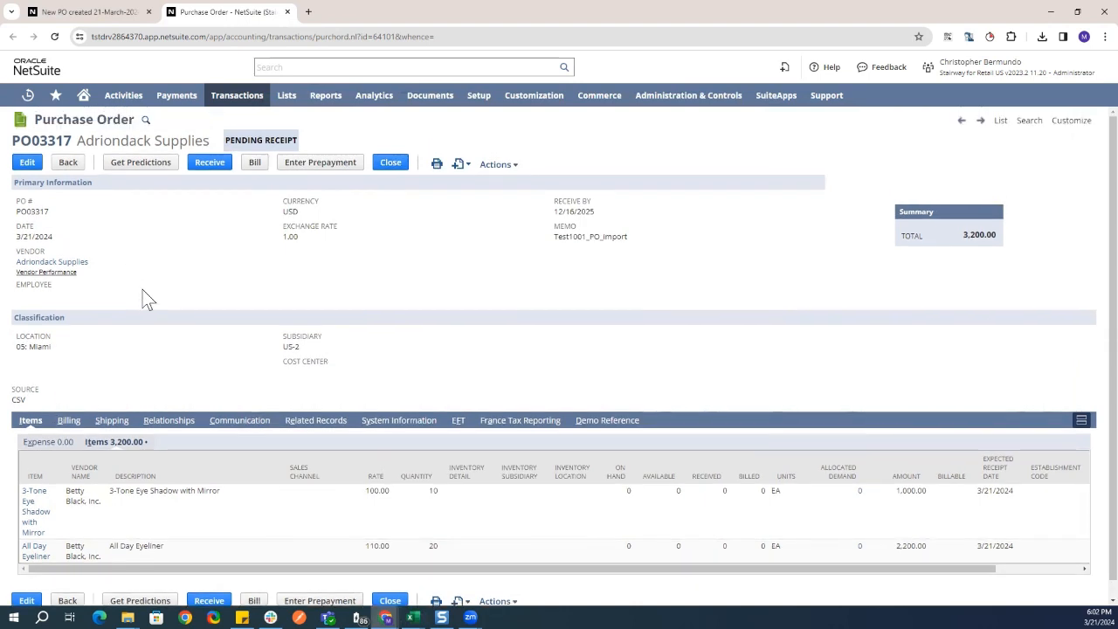
double_click(17, 399)
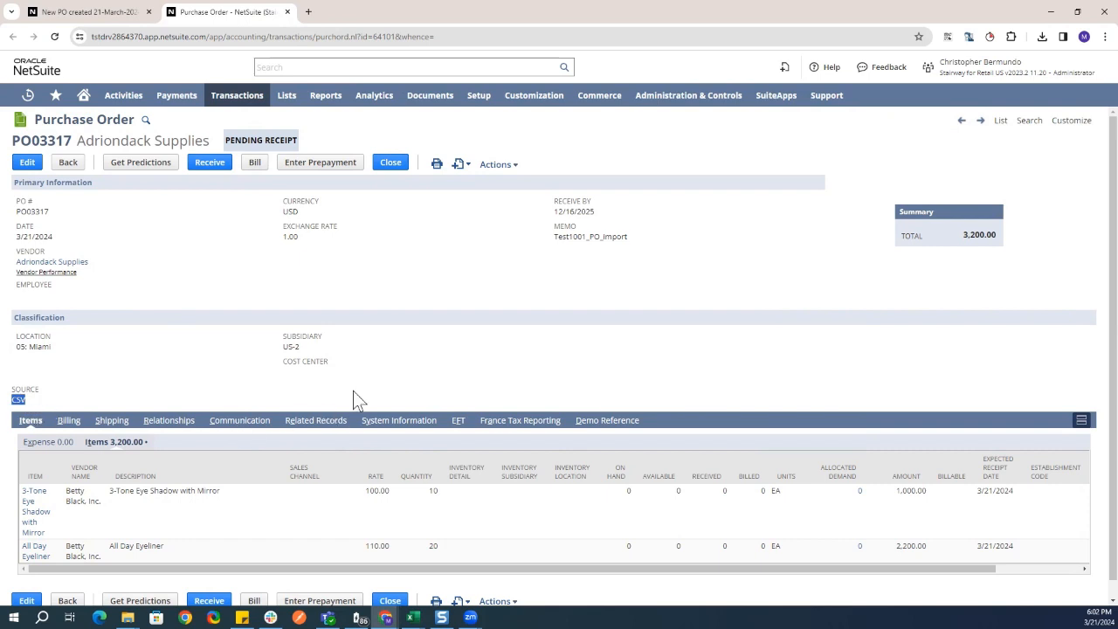